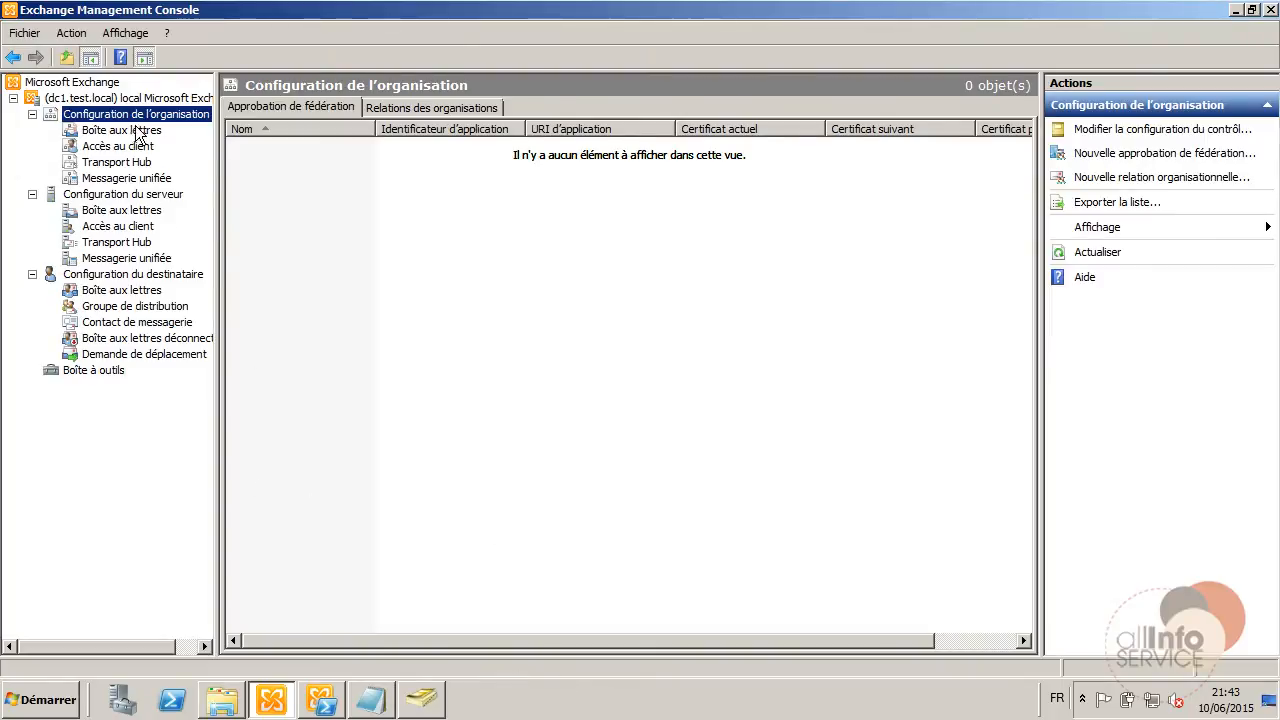
Open the organization-level mailbox configuration and review the existing mailbox and public folder databases
left_click(119, 131)
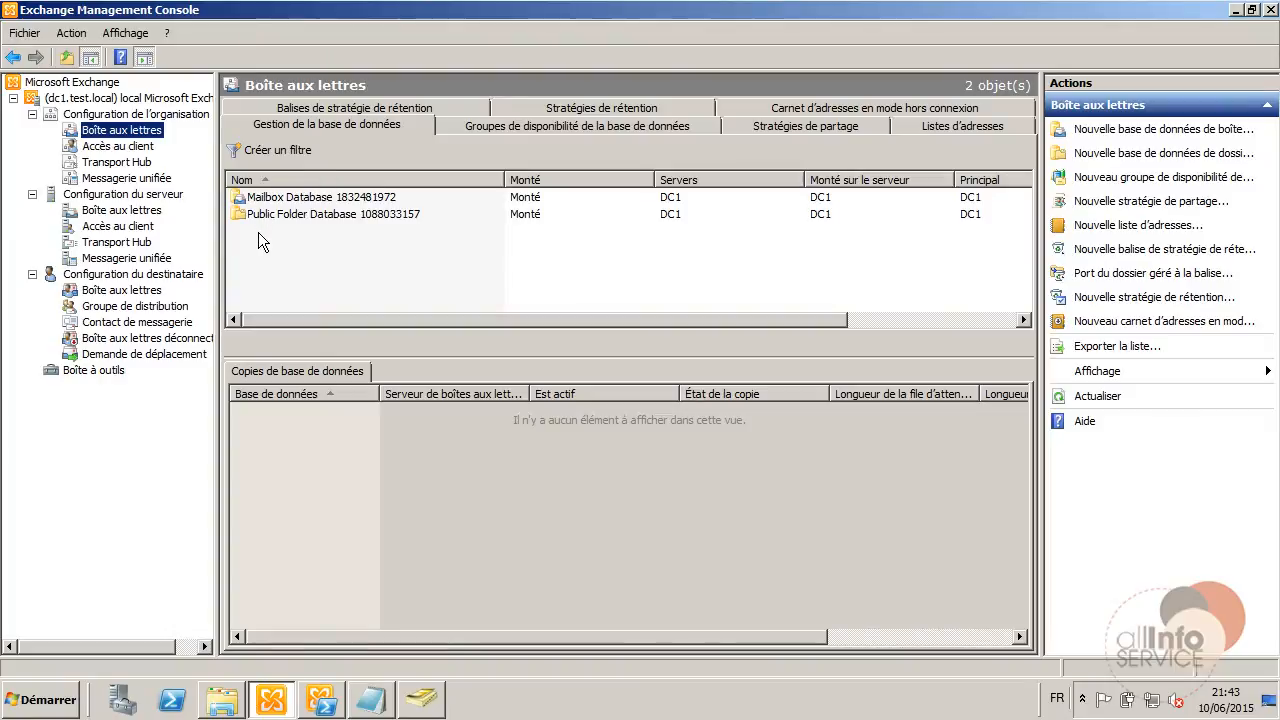
left_click(272, 206)
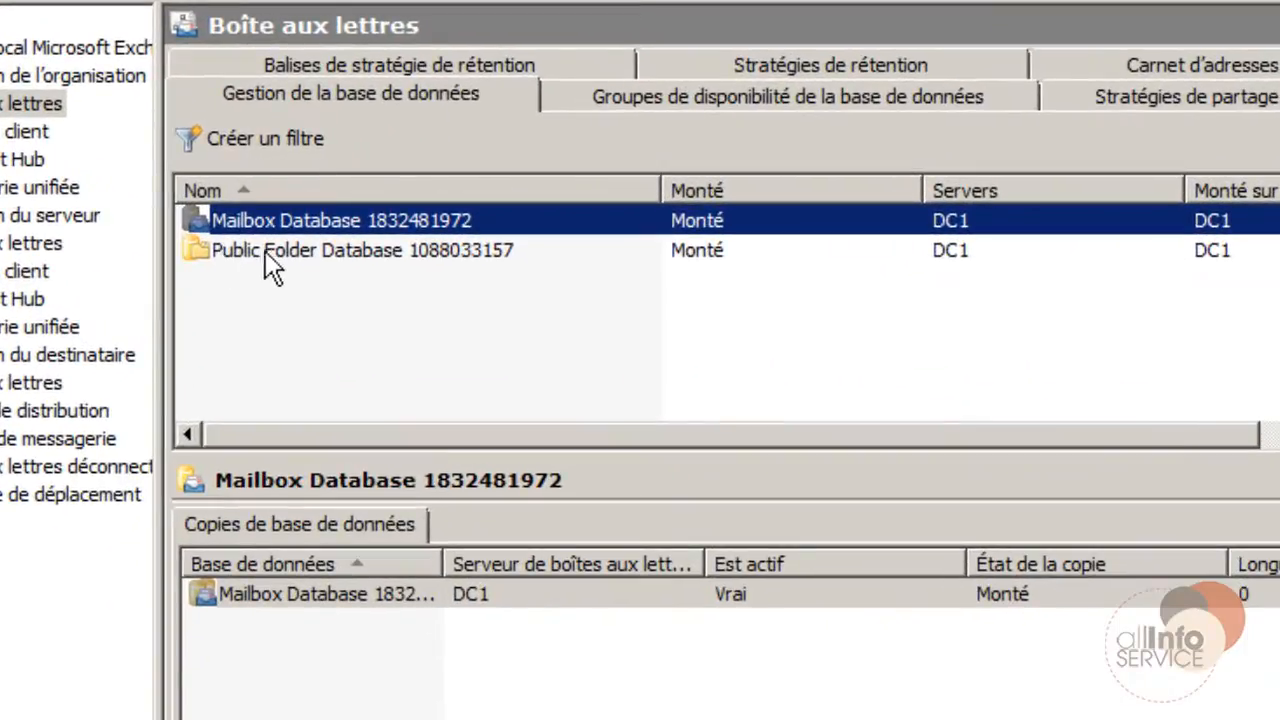
left_click(441, 252)
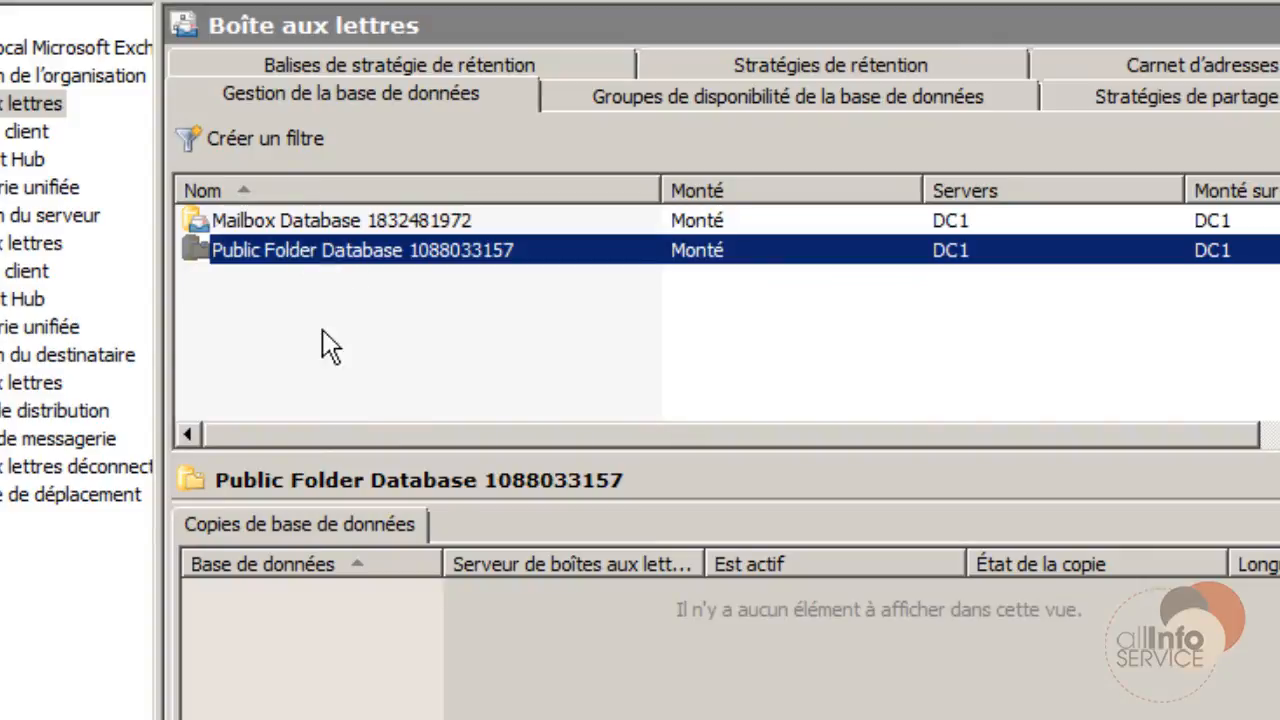
left_click(368, 385)
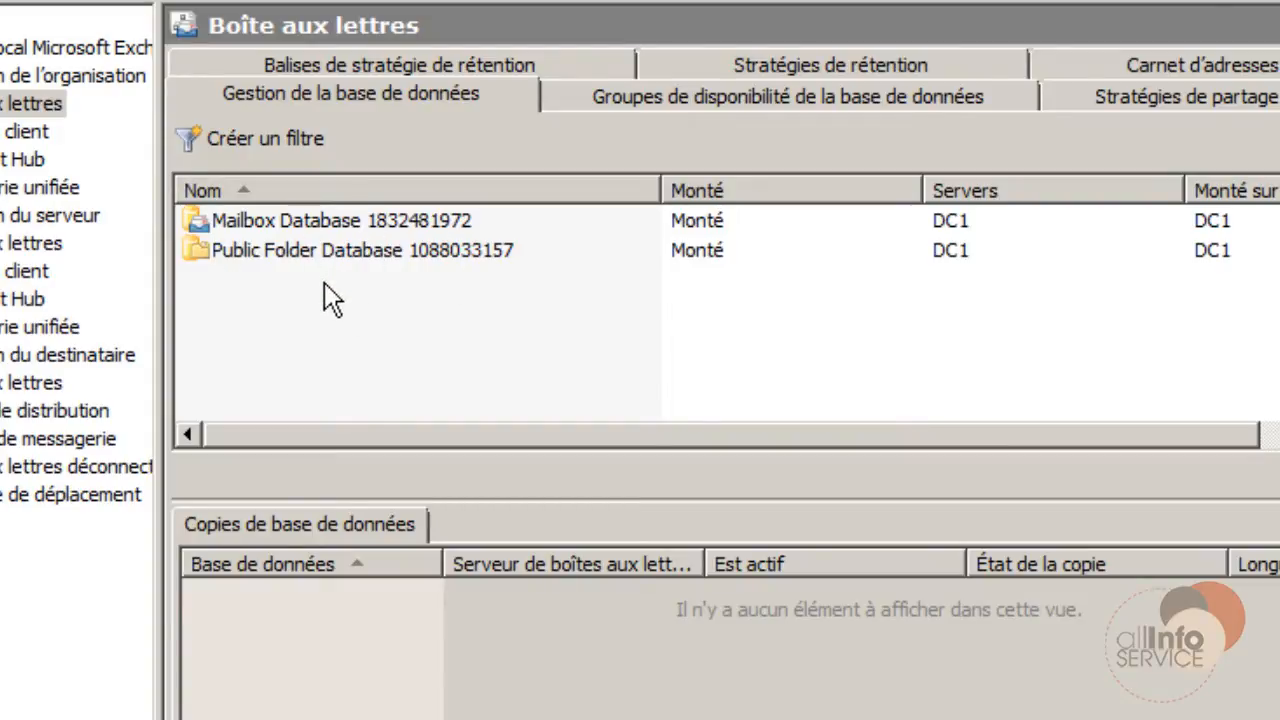
left_click(333, 222)
left_click(394, 285)
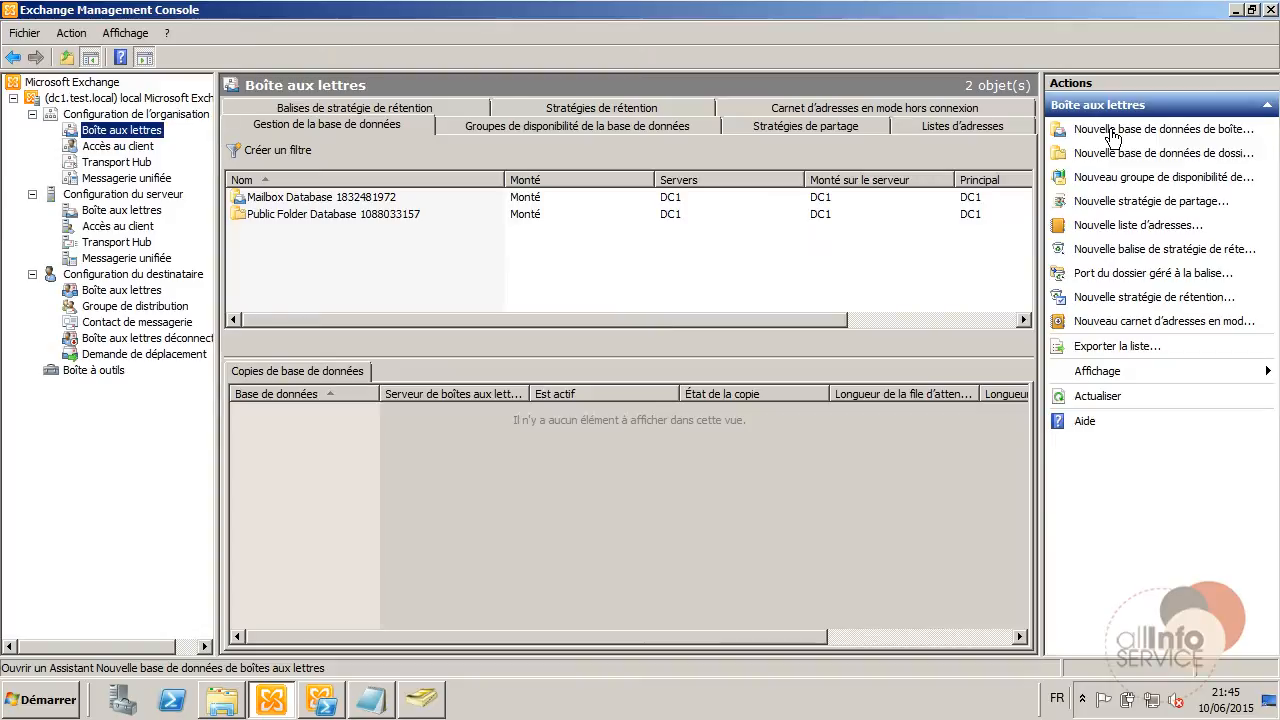
Start a new mailbox database named Direction and assign it to server DC1
right_click(350, 243)
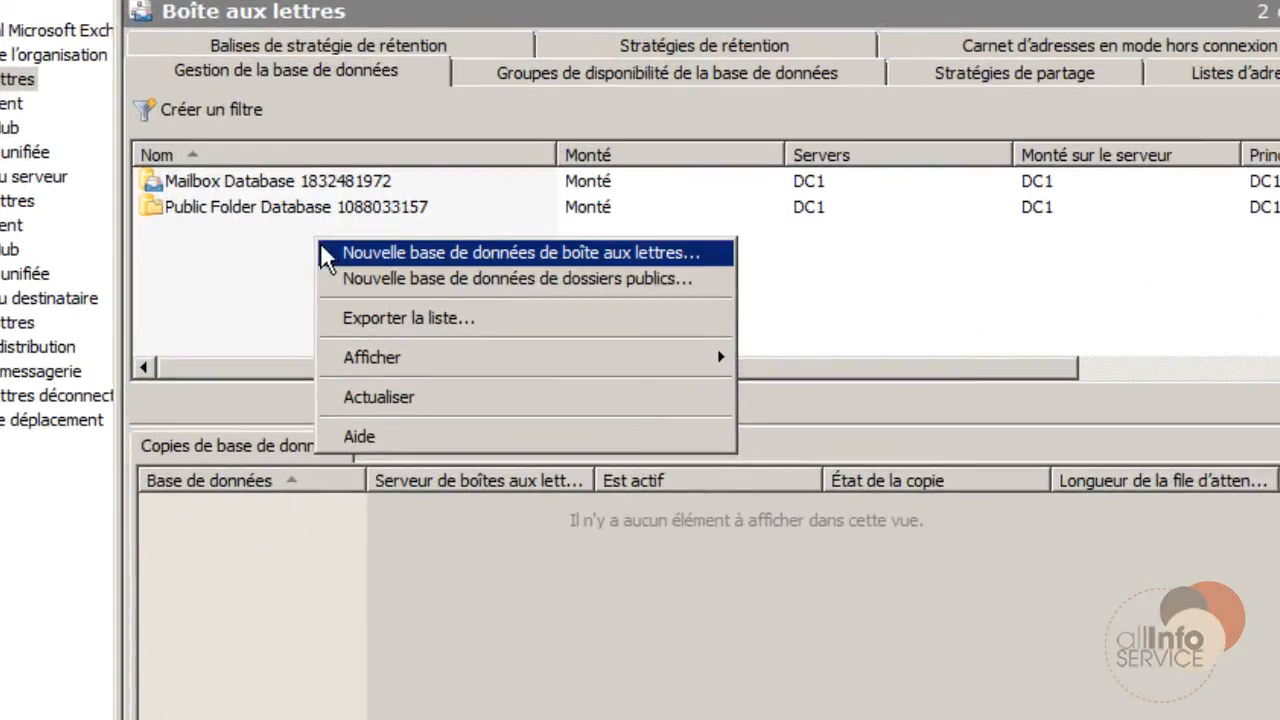
left_click(388, 257)
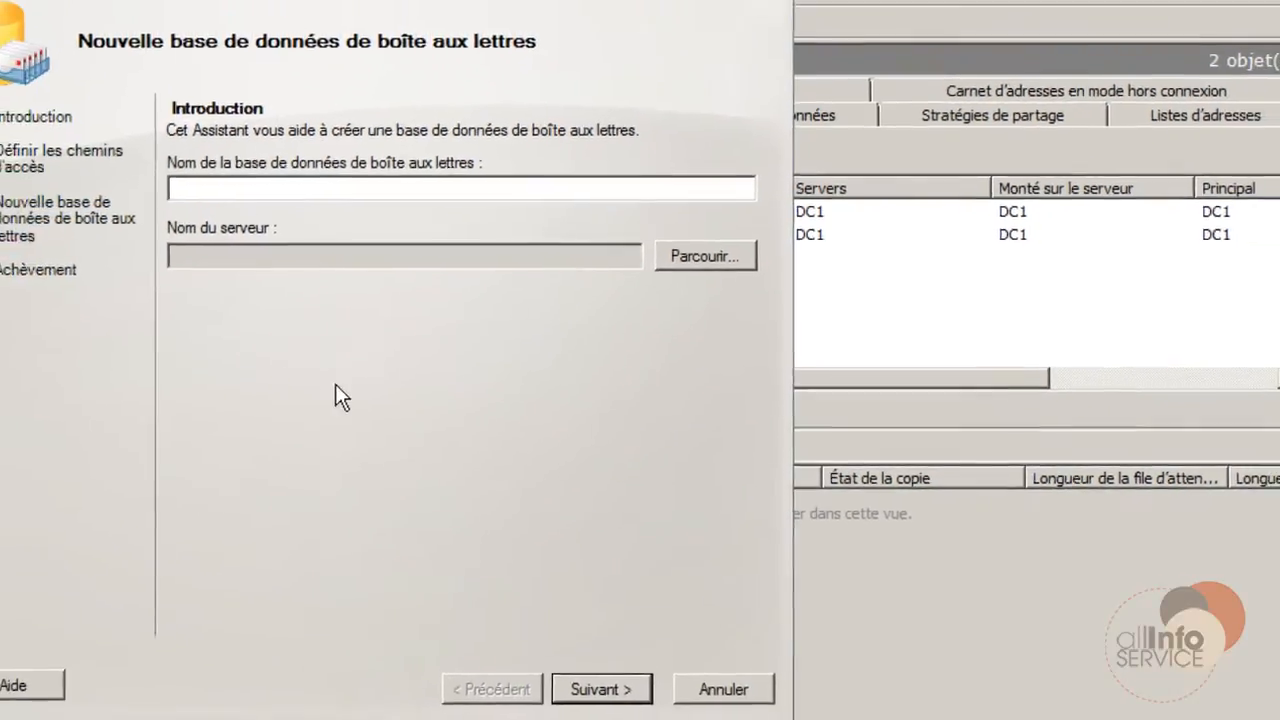
type("Direction")
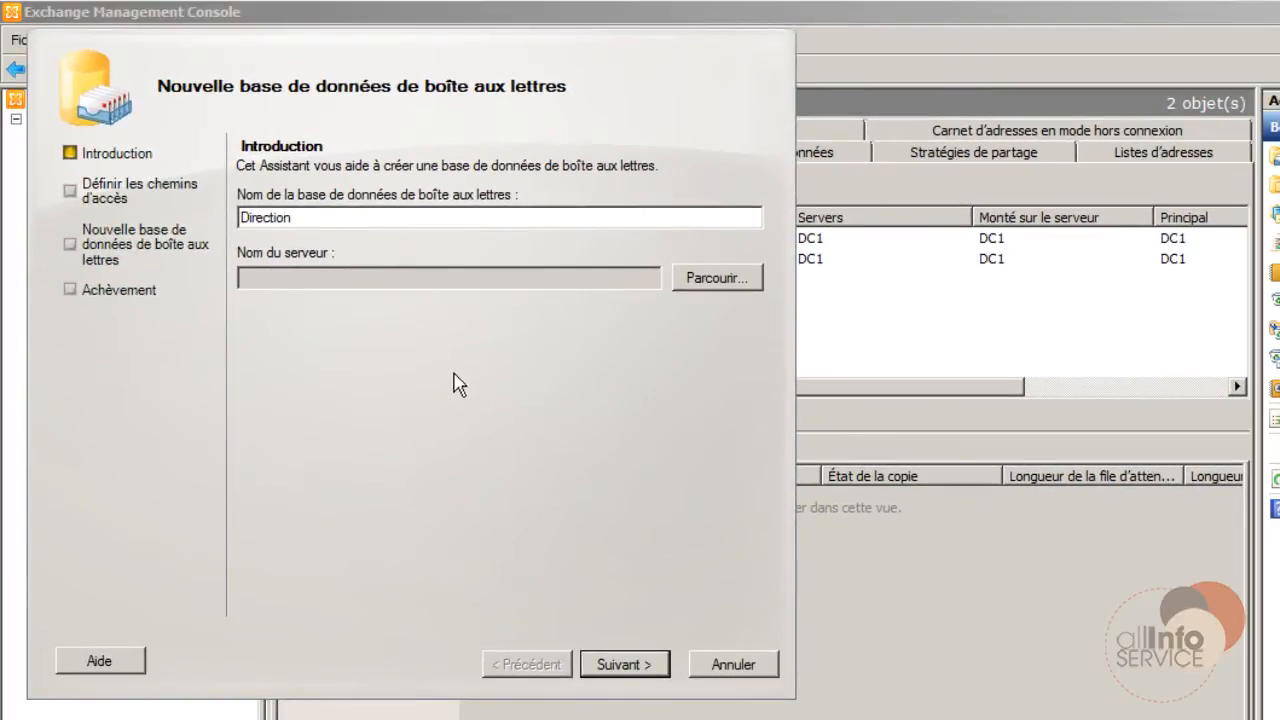
left_click(747, 286)
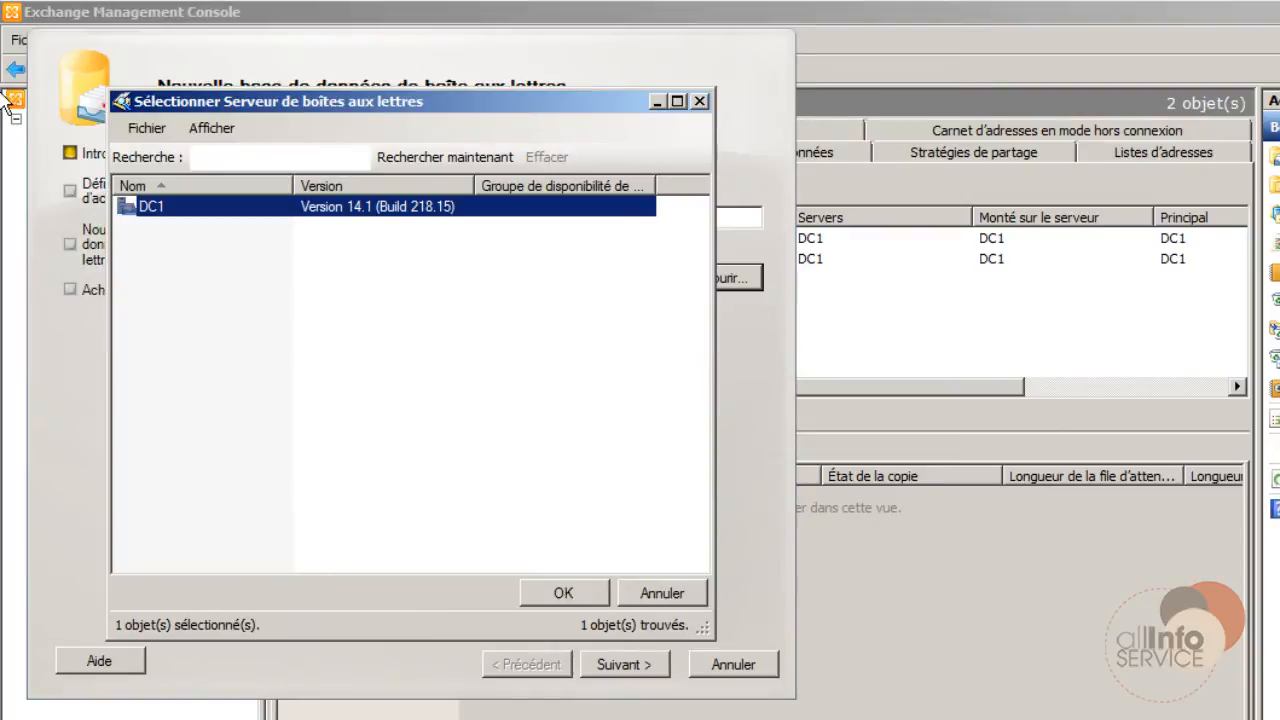
double_click(153, 206)
Keep the default database and log paths with mounting enabled, and finish creating the Direction database
left_click(612, 670)
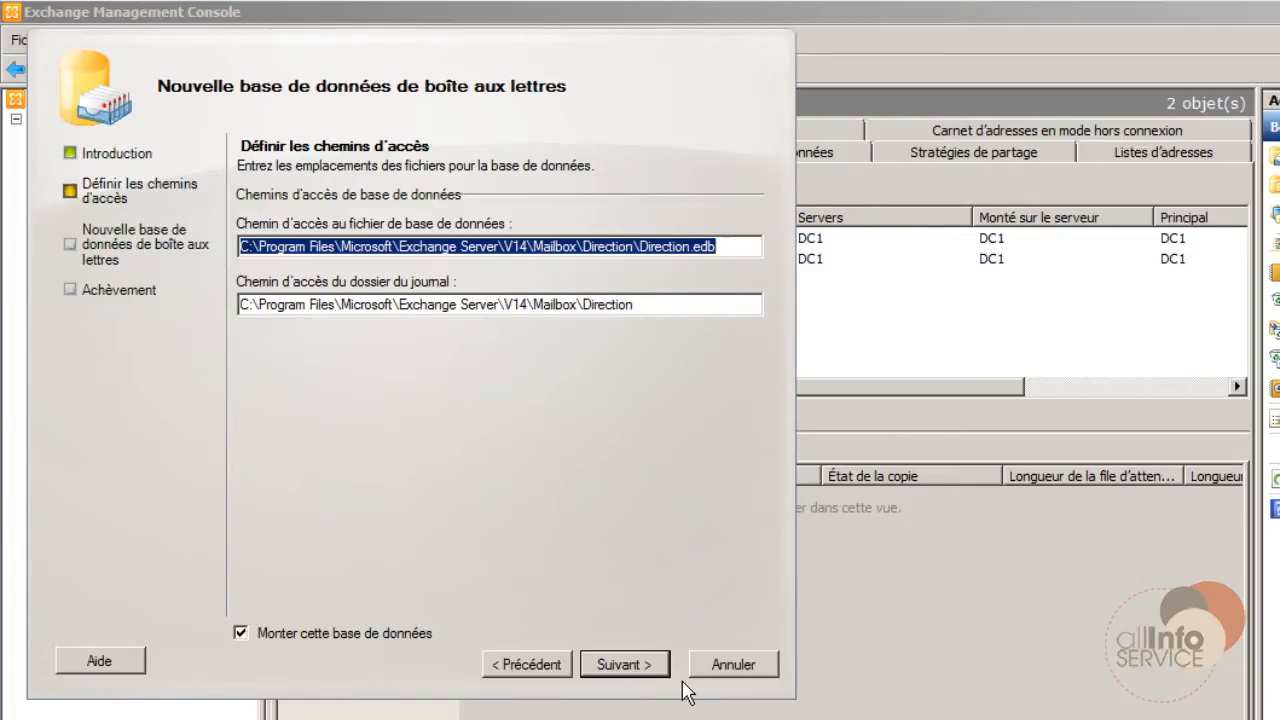
left_click(655, 672)
left_click(645, 672)
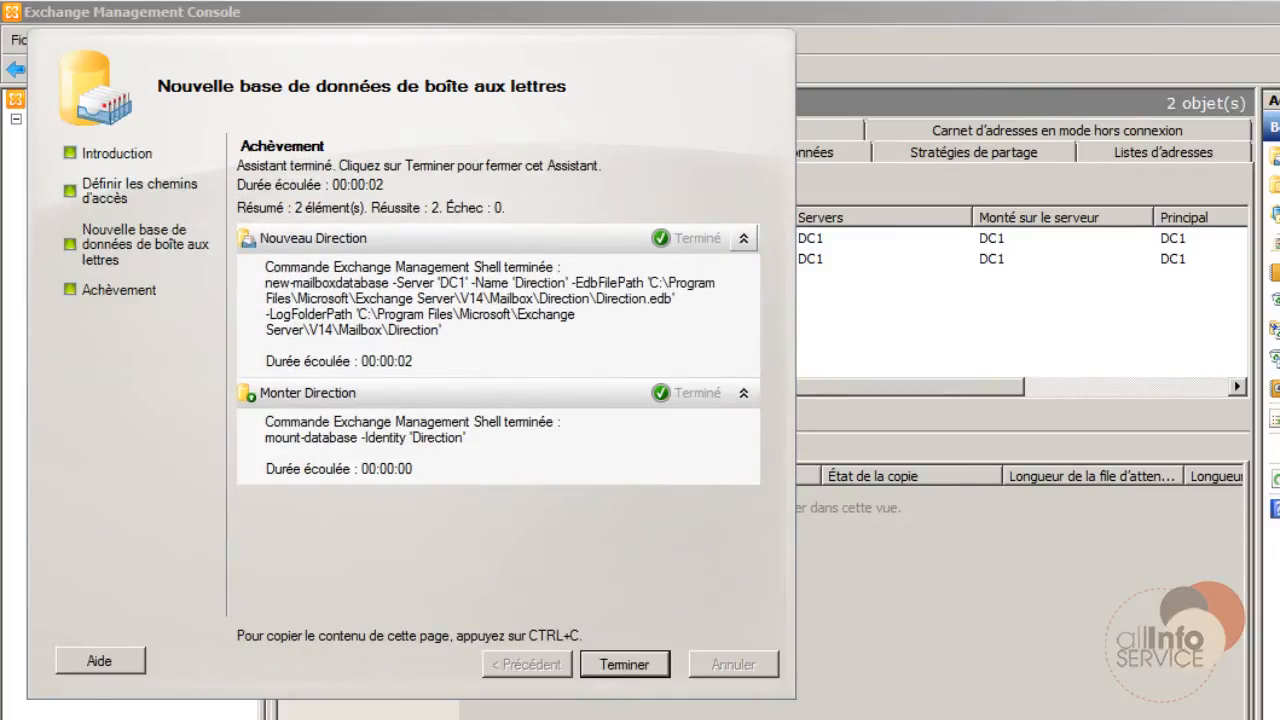
left_click(622, 662)
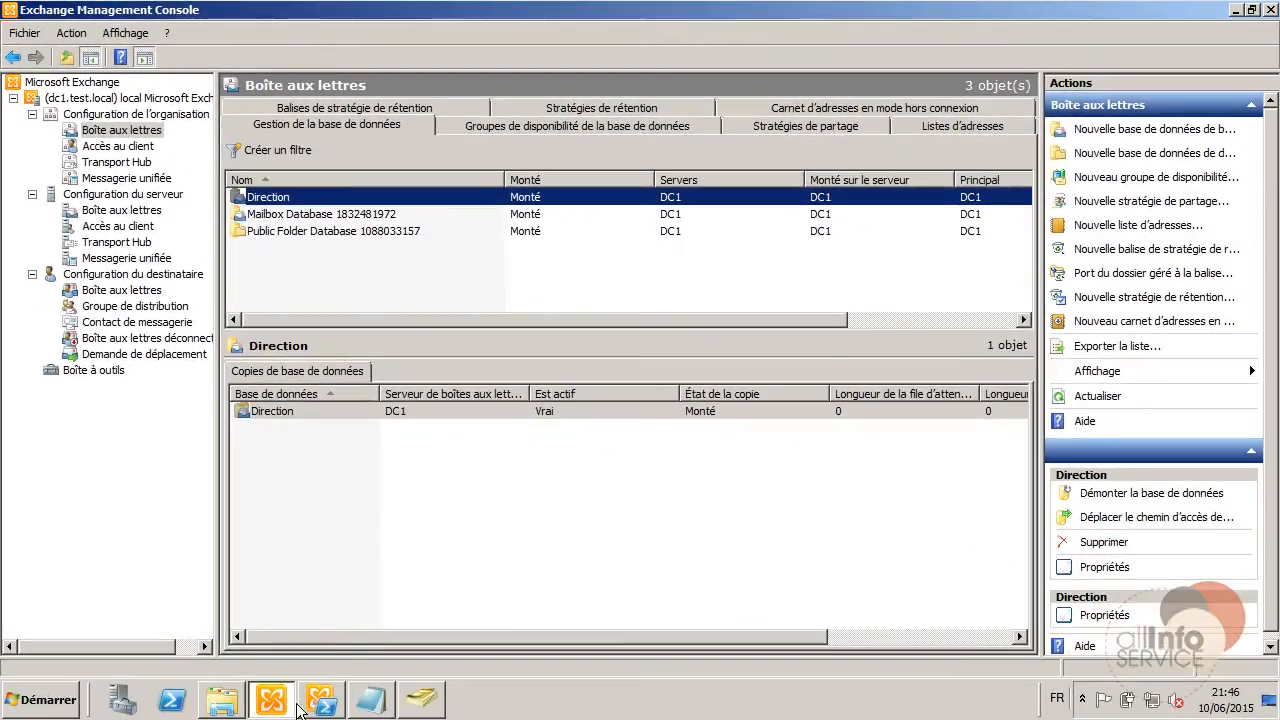
Switch to Windows Explorer and browse to the Mailbox folder in C:\Programmes\Microsoft\Exchange Server\V14, selecting the Direction folder
left_click(222, 700)
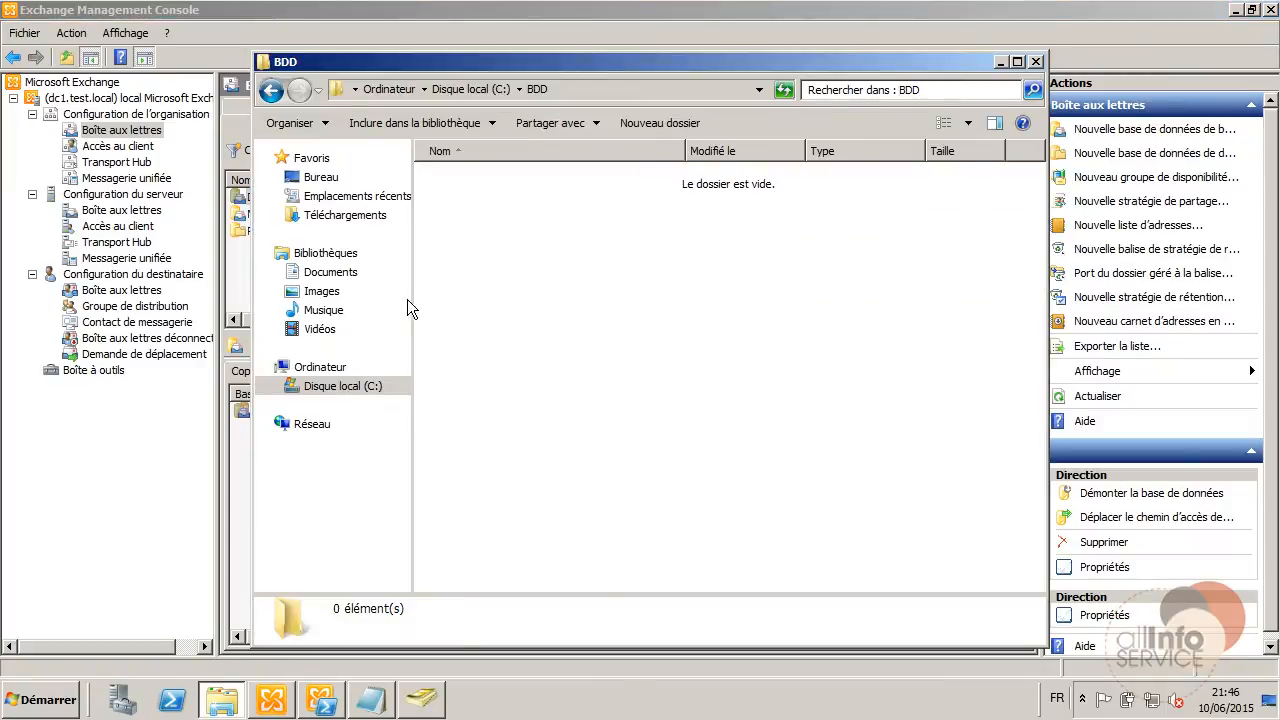
left_click(319, 368)
double_click(508, 218)
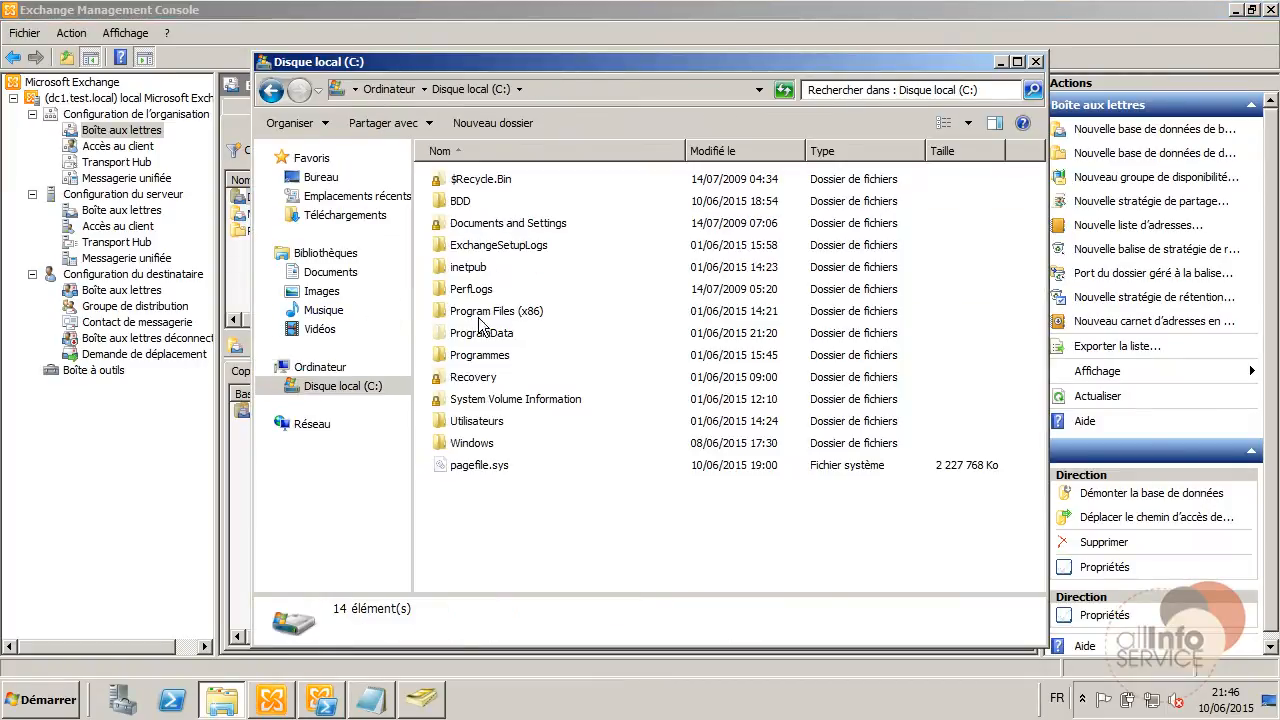
double_click(478, 355)
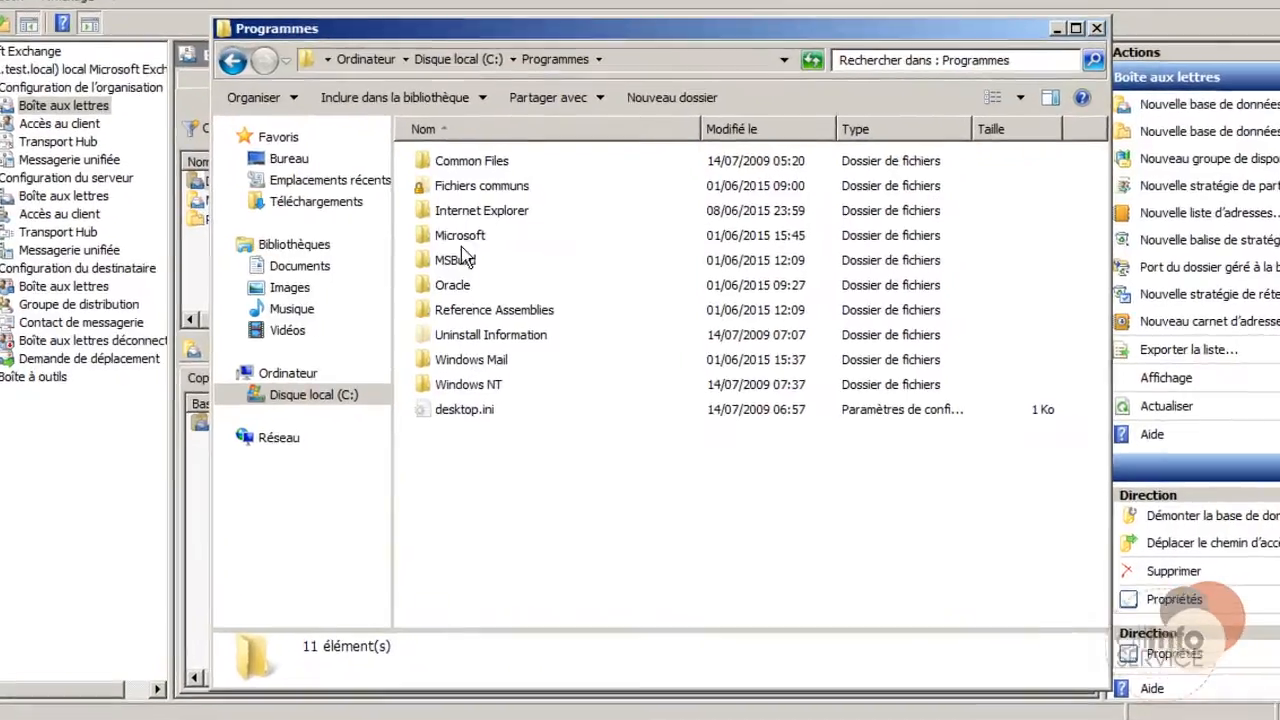
double_click(461, 237)
double_click(462, 163)
double_click(455, 168)
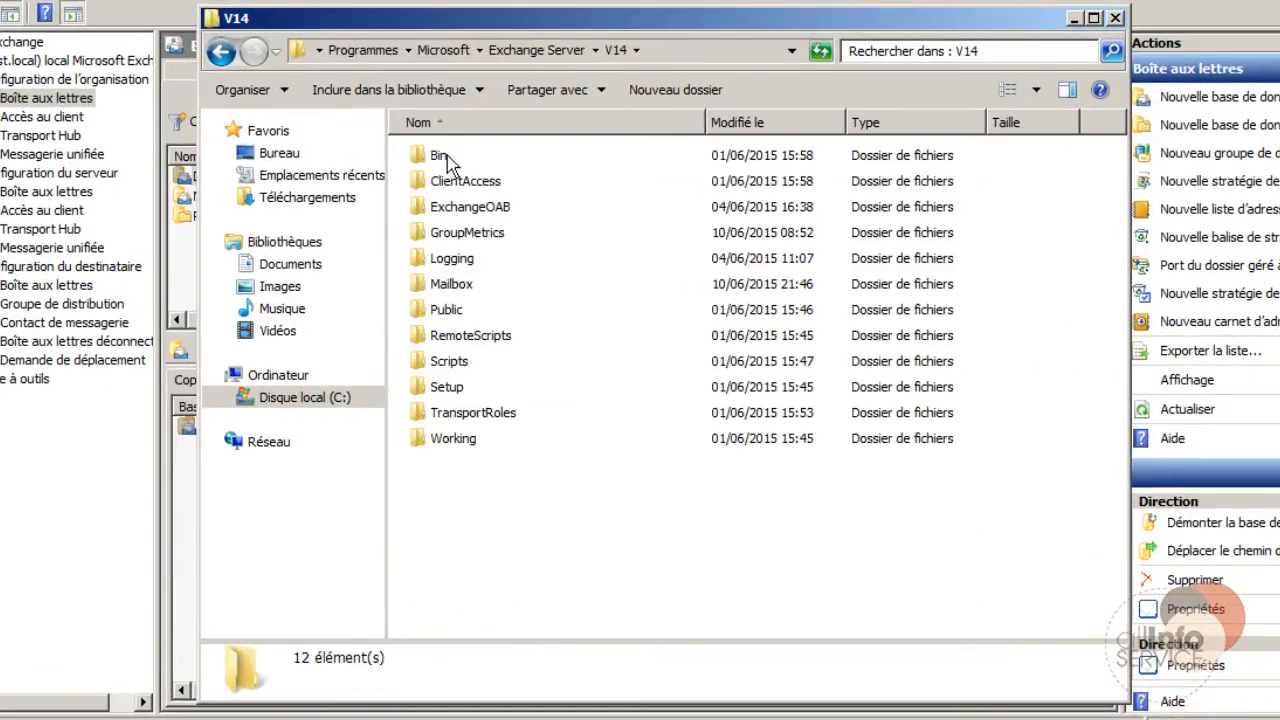
double_click(458, 286)
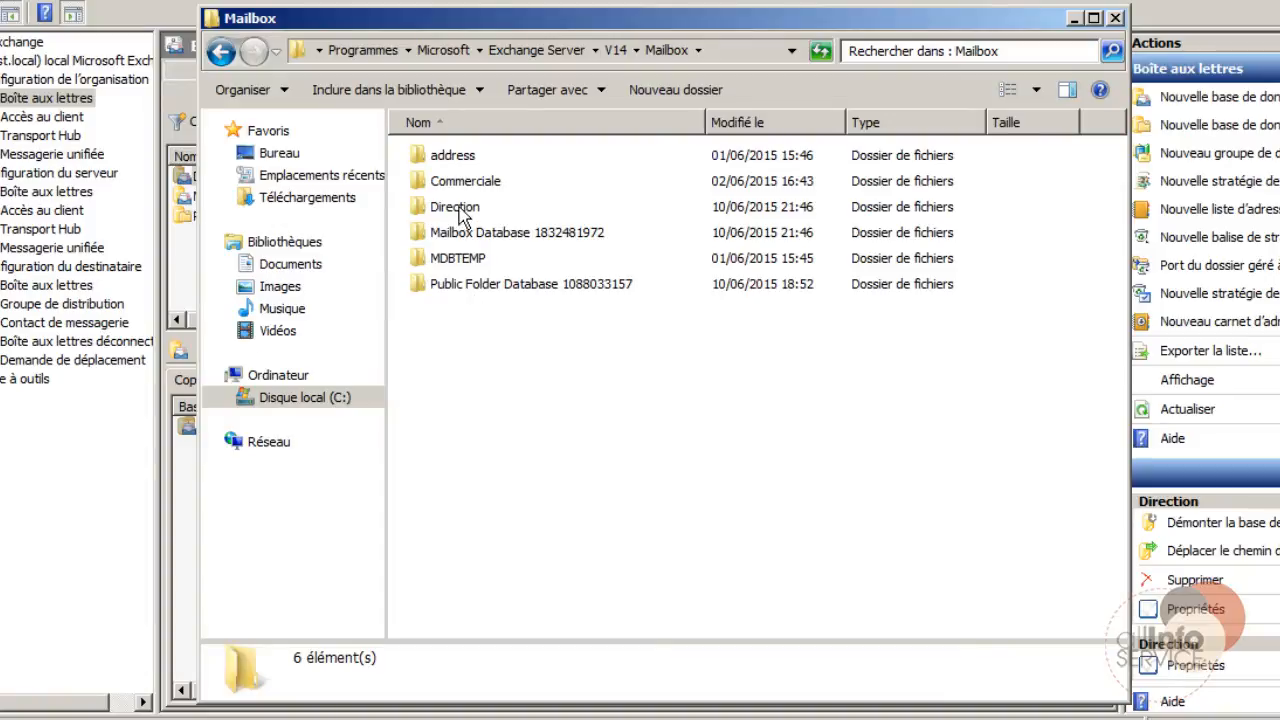
left_click(463, 210)
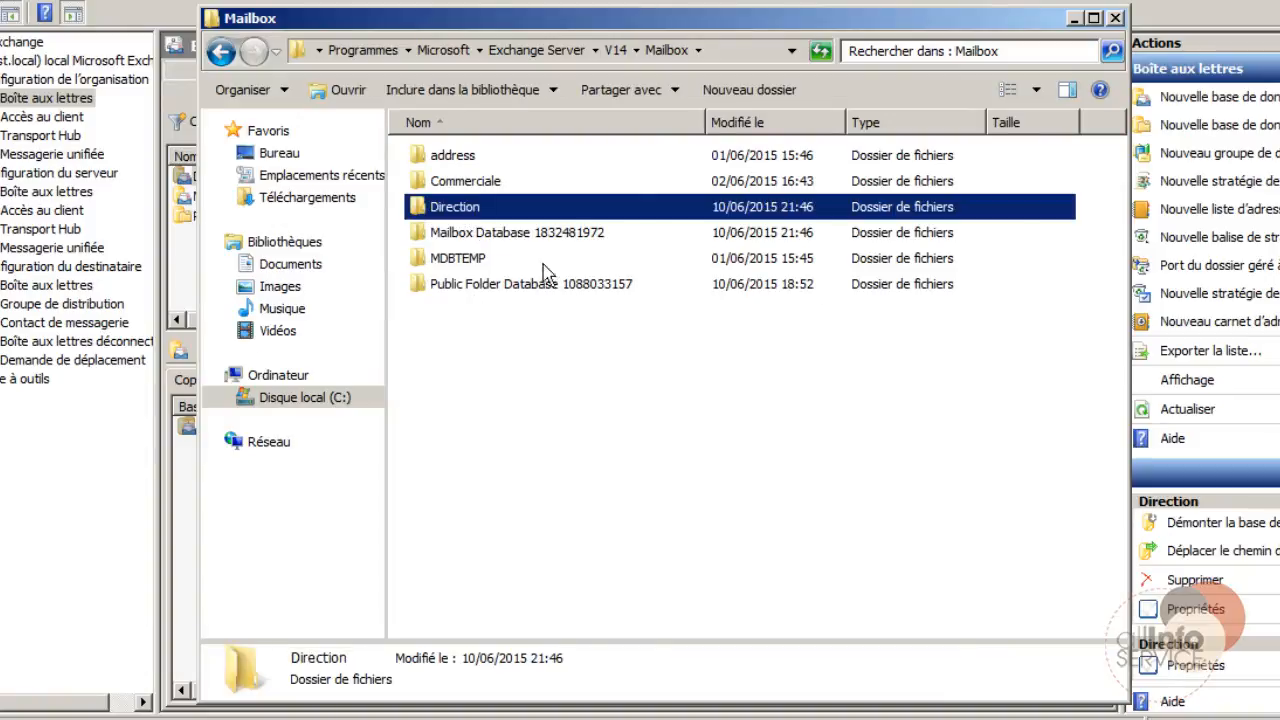
Delete the Commerciale folder from the Mailbox folder
left_click(494, 180)
right_click(494, 180)
left_click(522, 398)
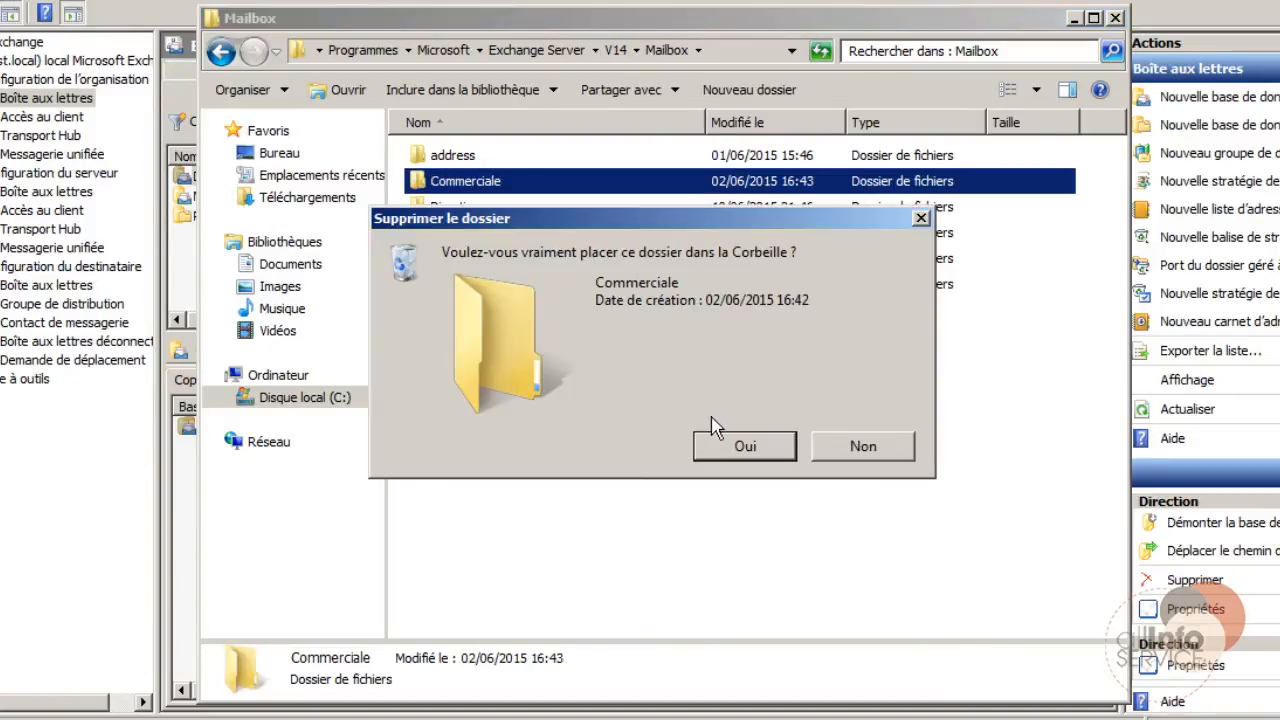
left_click(738, 445)
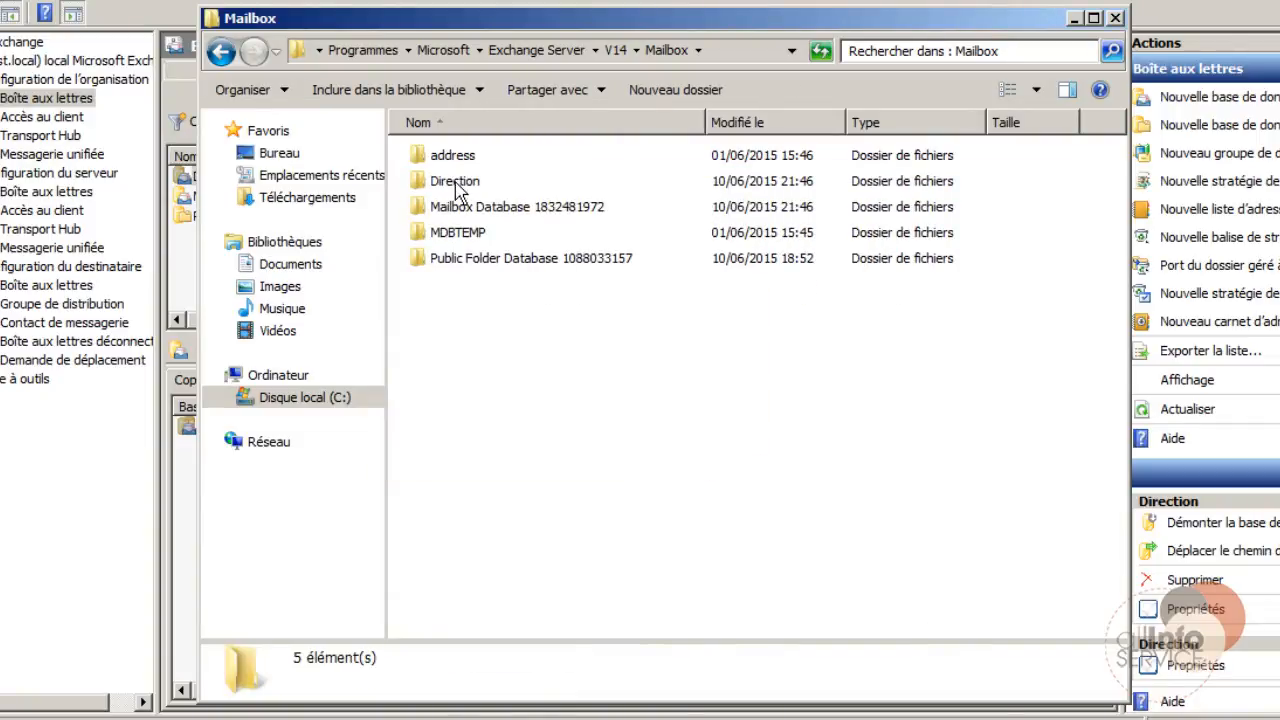
Open the Direction folder and examine its EDB database, the E02.log transaction log, the reserved JRS files and the temporary files
double_click(455, 181)
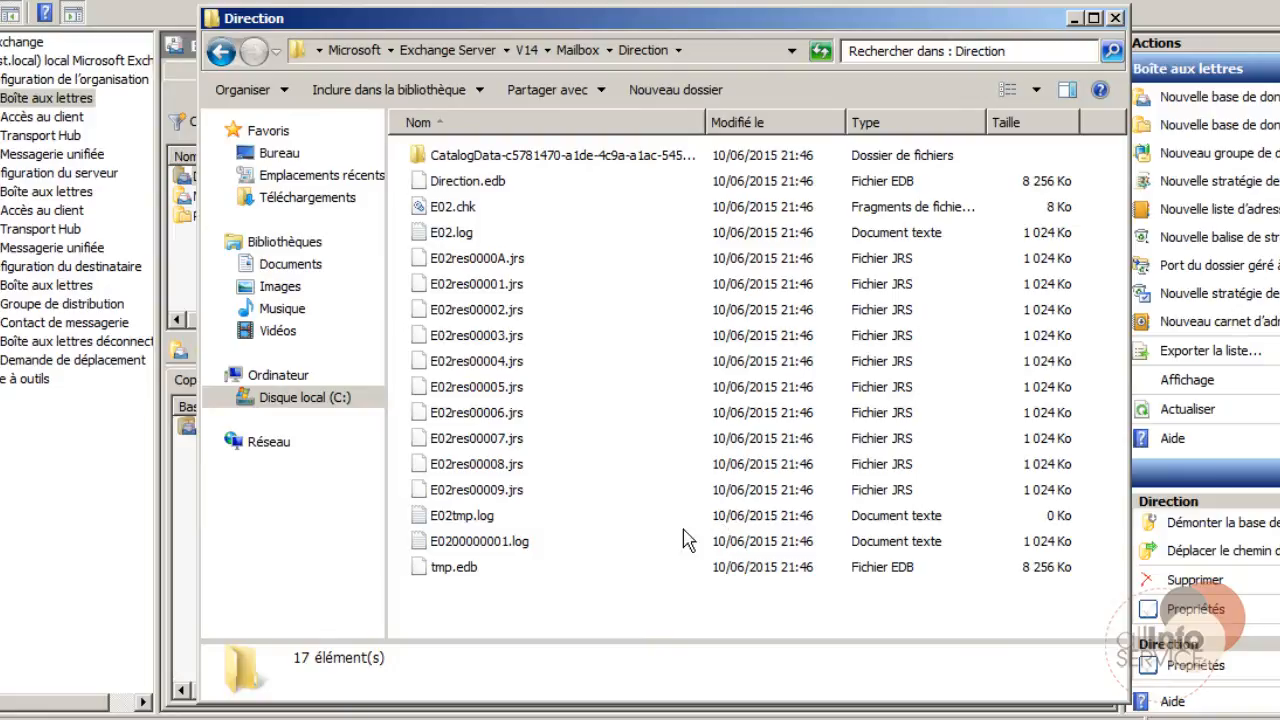
left_click(457, 189)
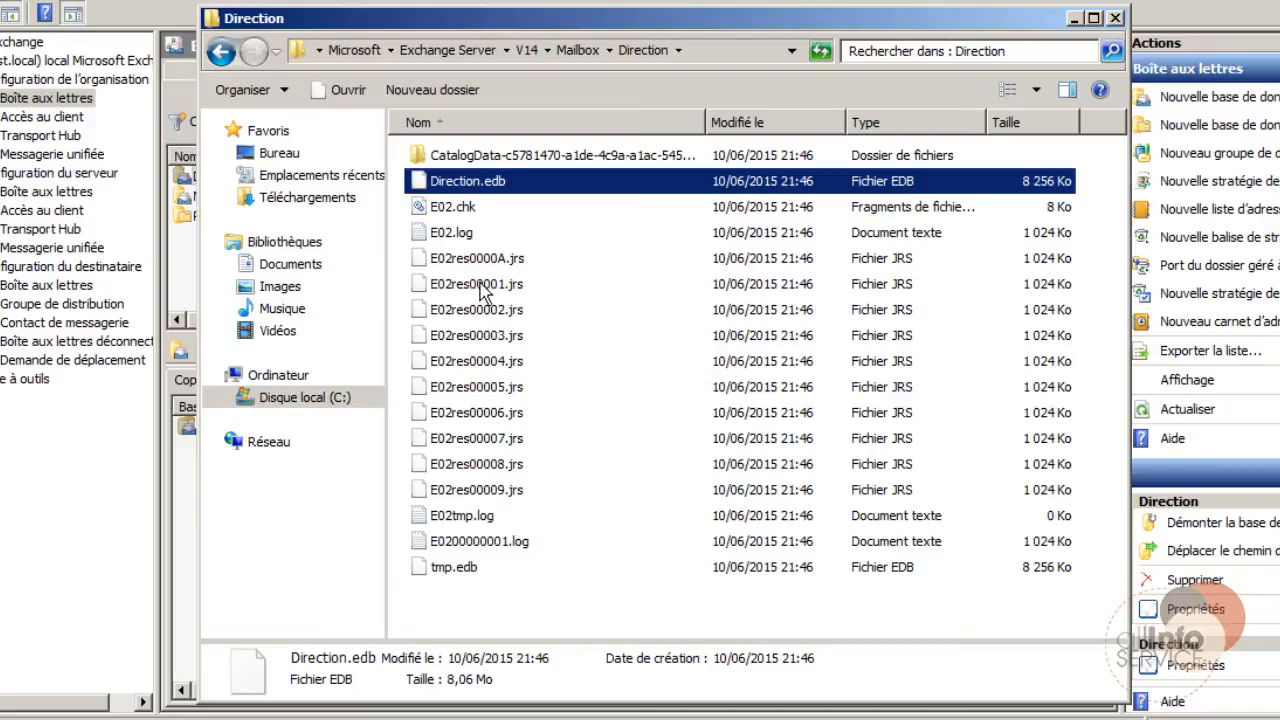
left_click(450, 236)
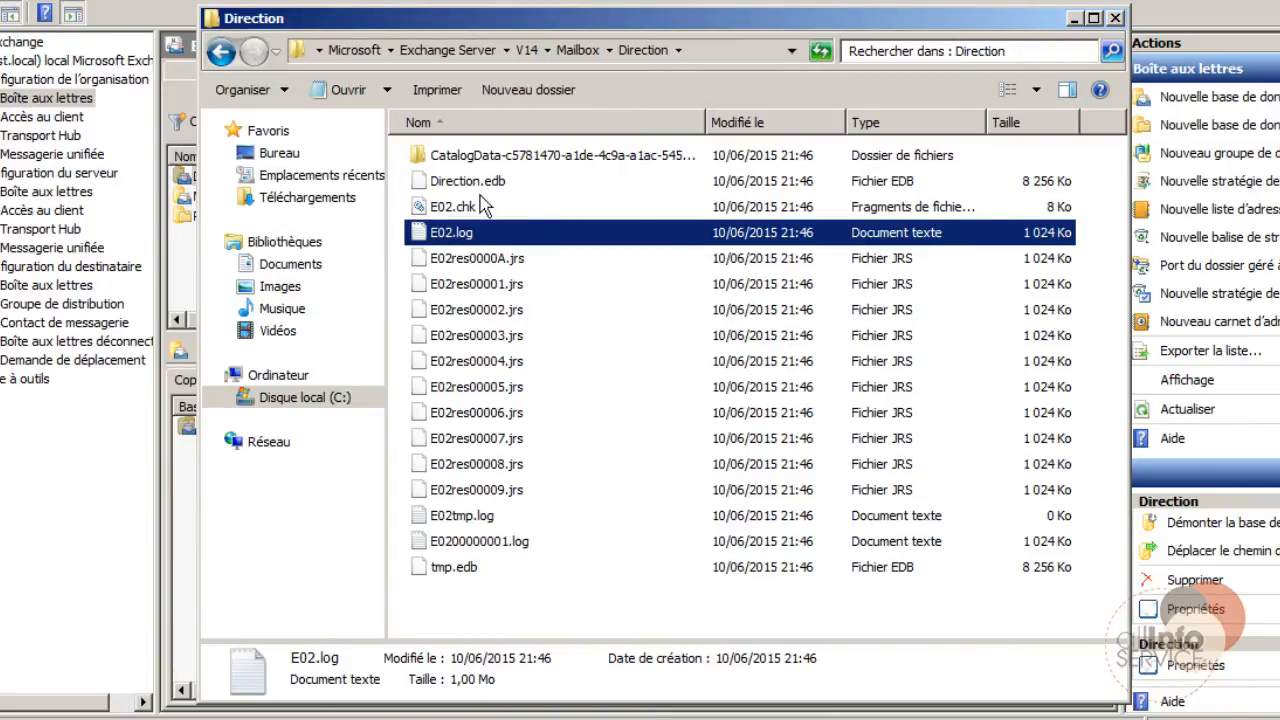
left_click(468, 260)
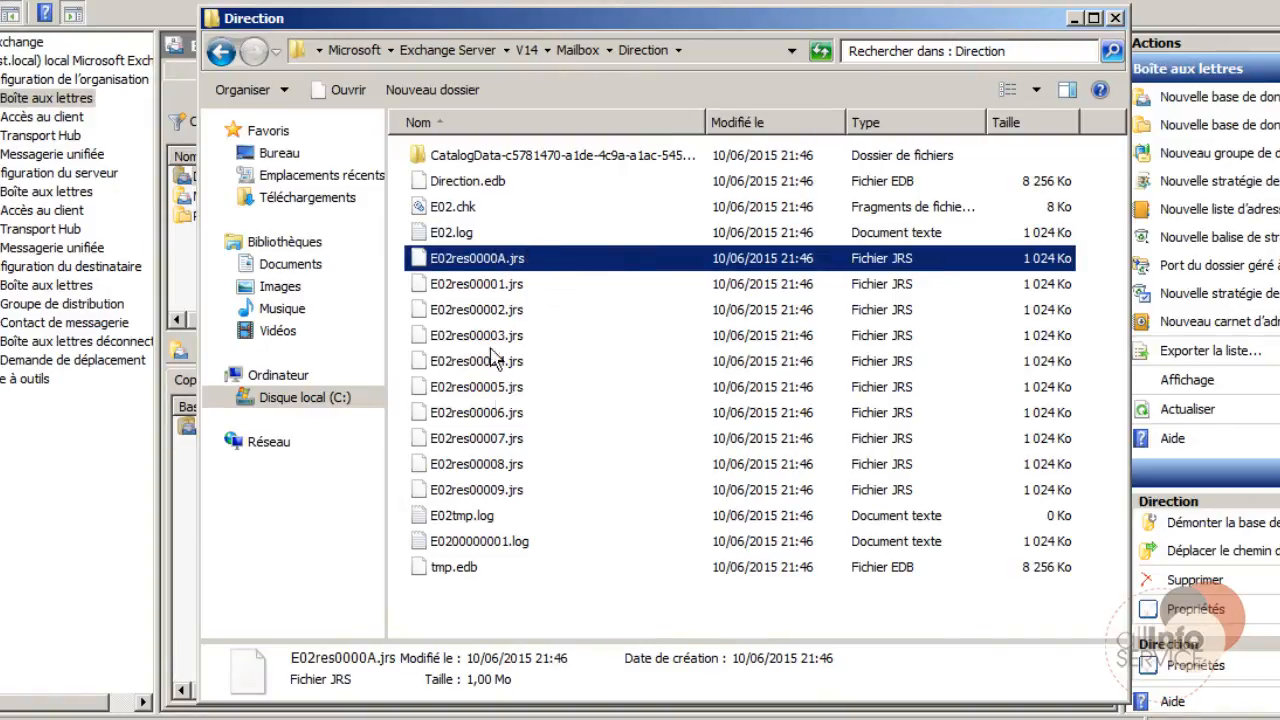
left_click(509, 495)
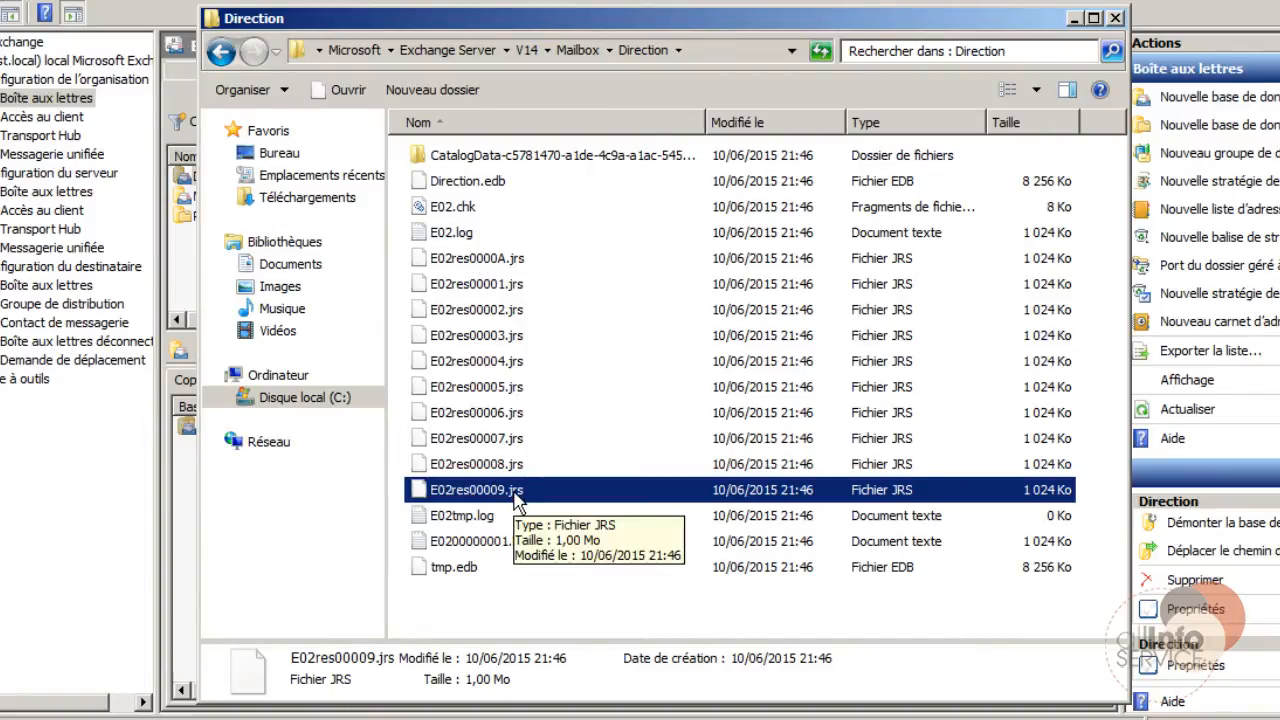
left_click(515, 263, "shift")
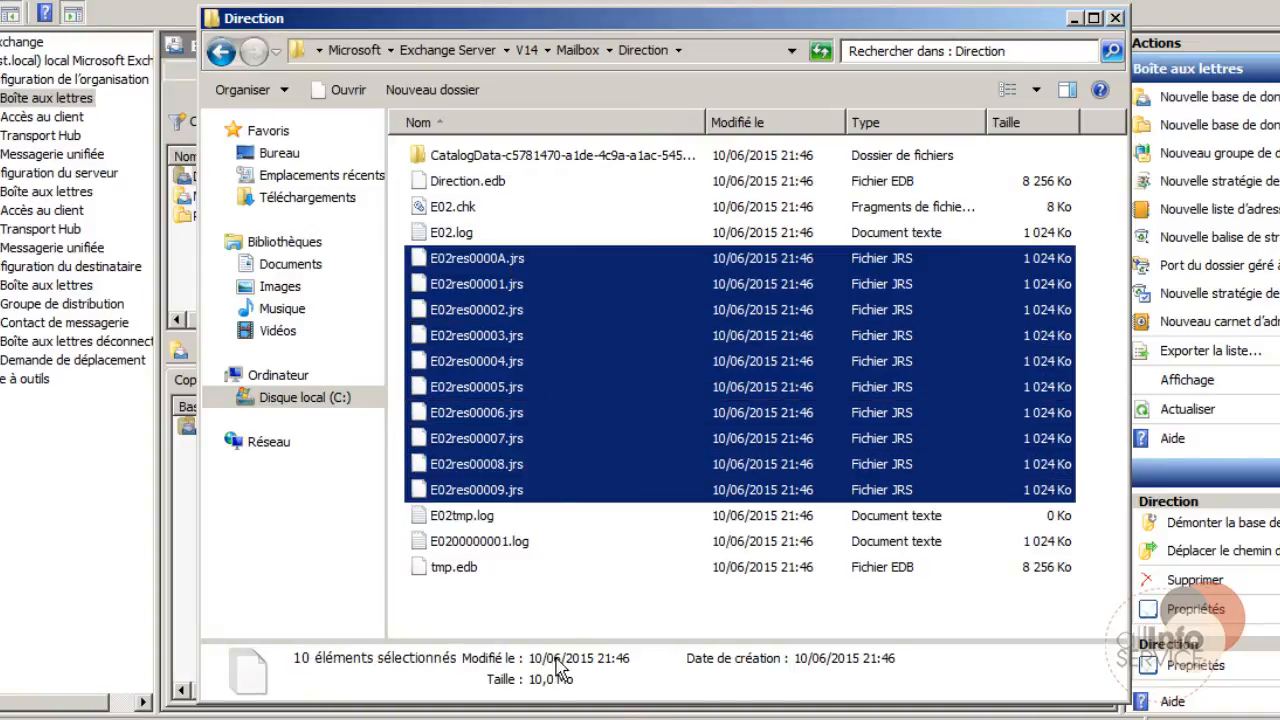
left_click(540, 574)
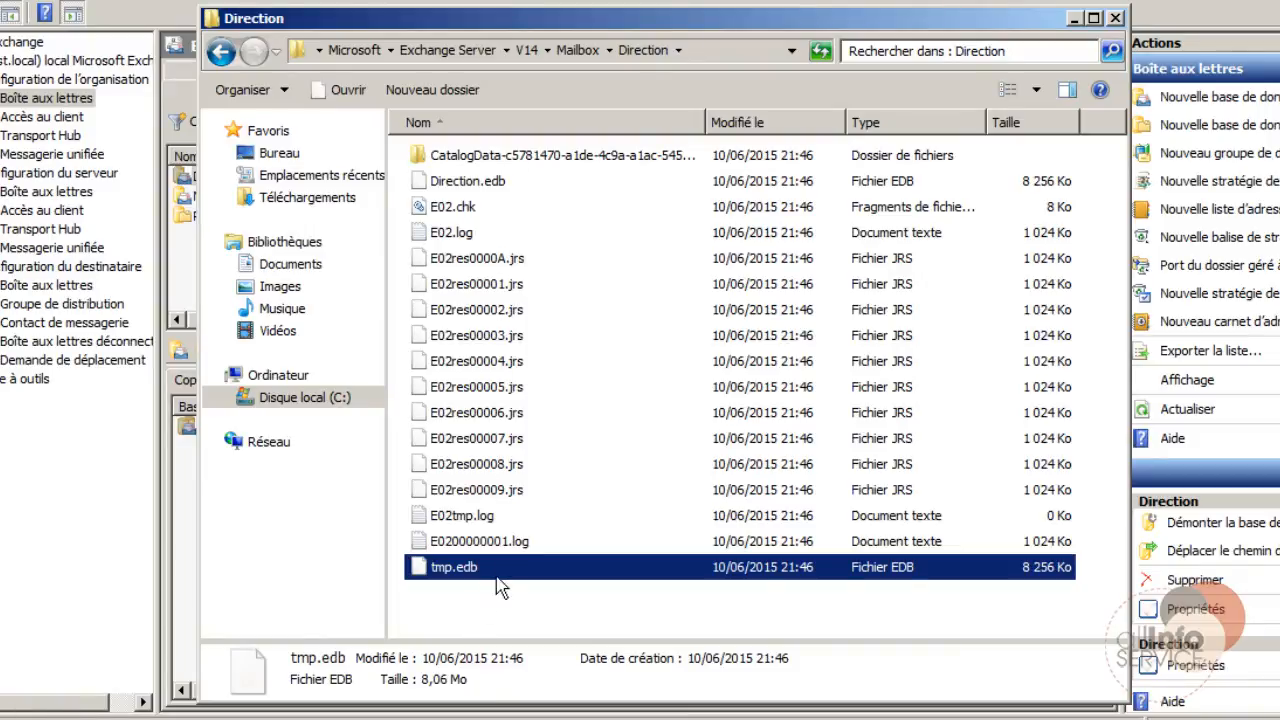
left_click(448, 528)
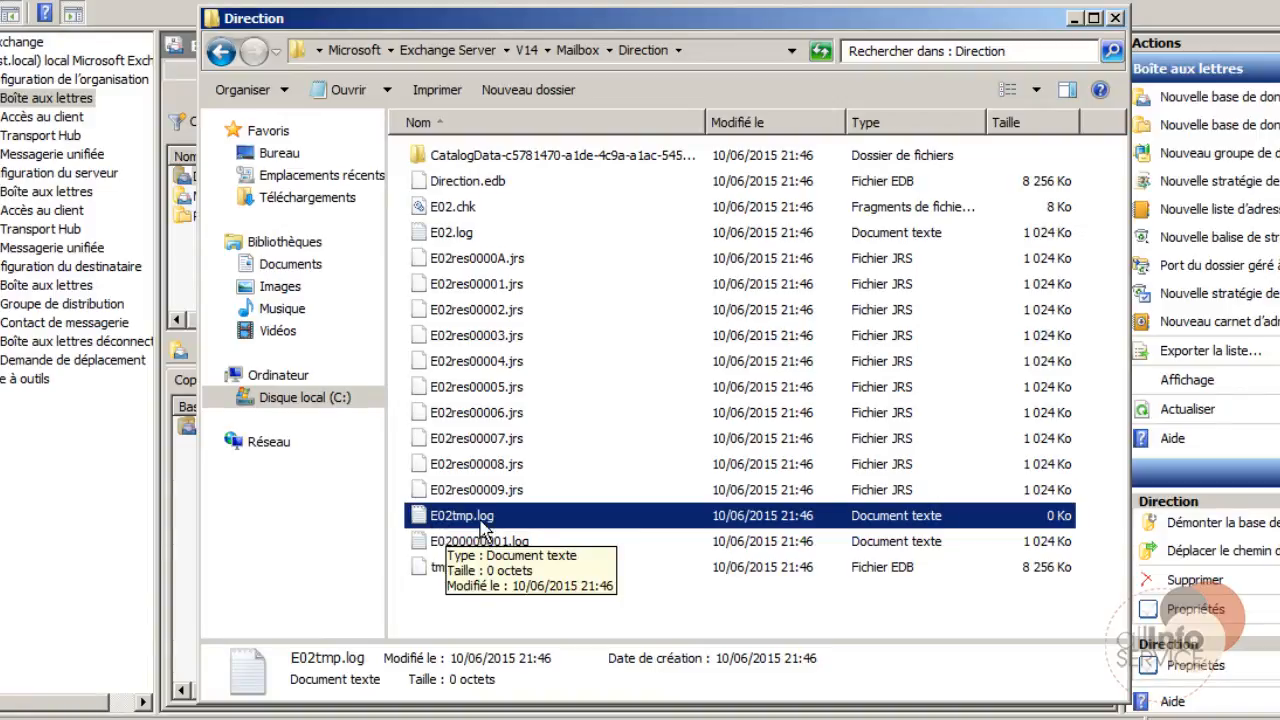
Examine the checkpoint file E02.chk in relation to the E02.log transaction log and the Direction.edb database
left_click(450, 208)
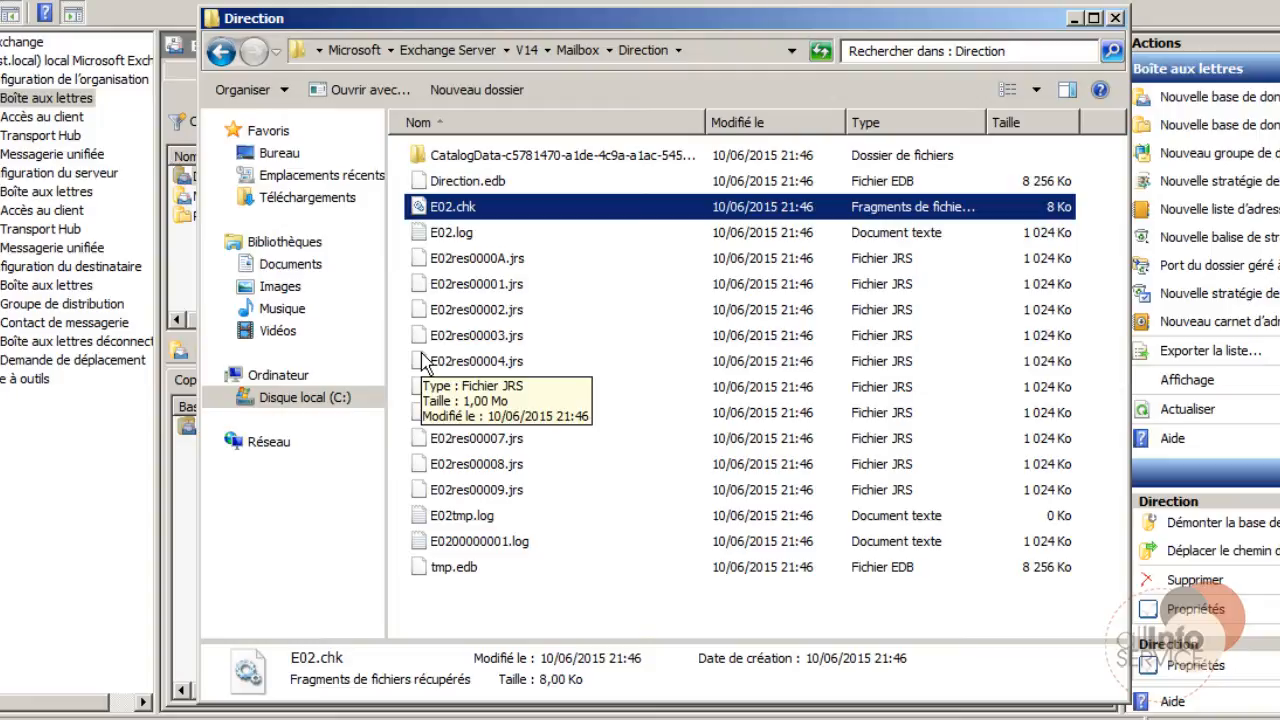
left_click(440, 236)
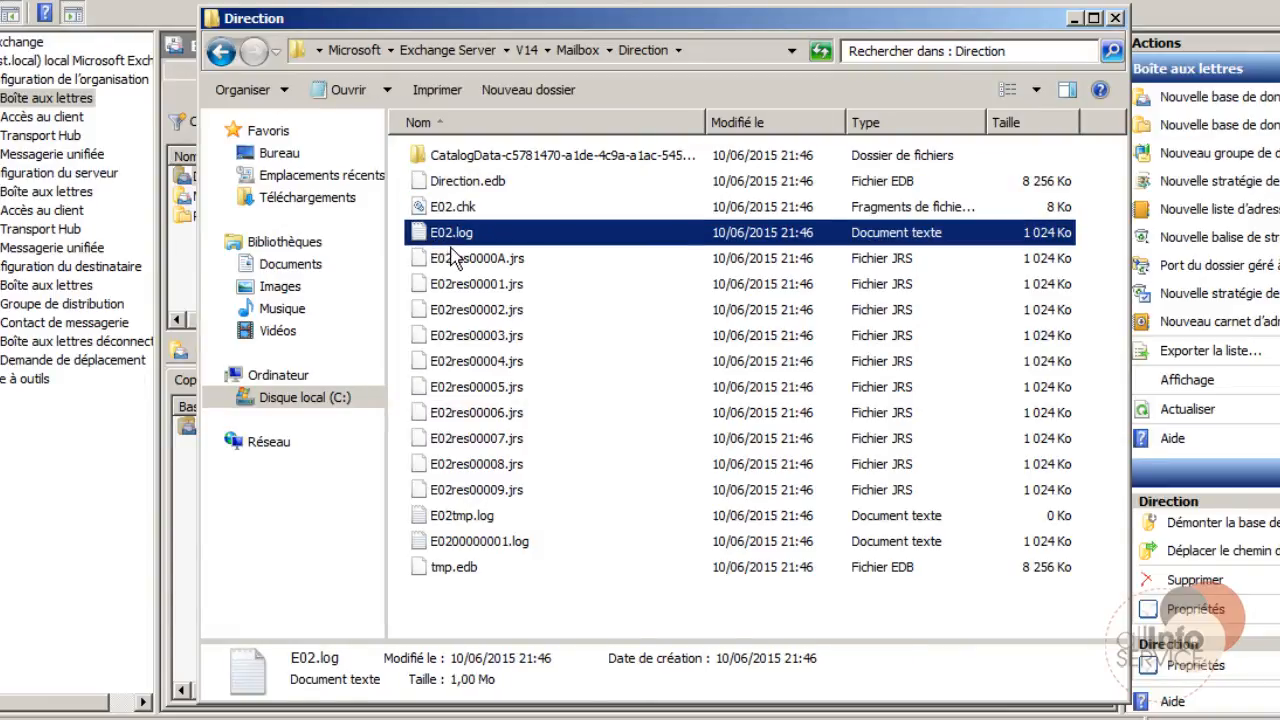
left_click(497, 184)
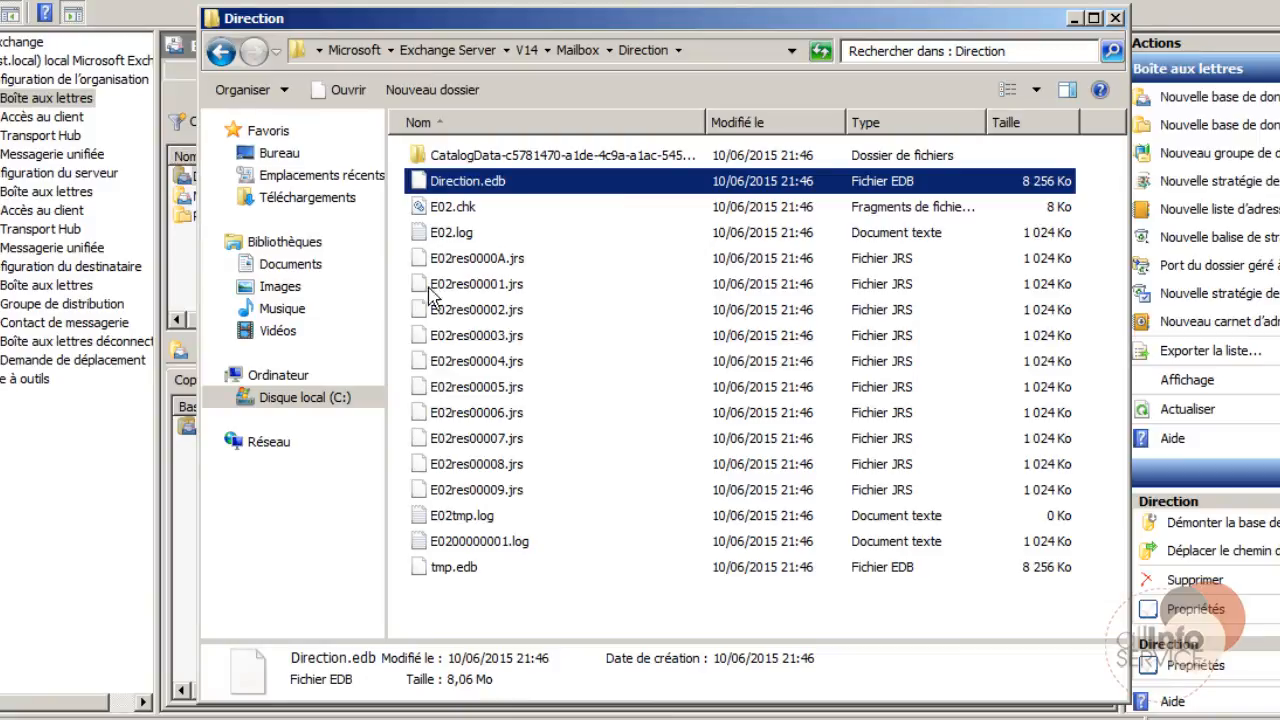
left_click(448, 235)
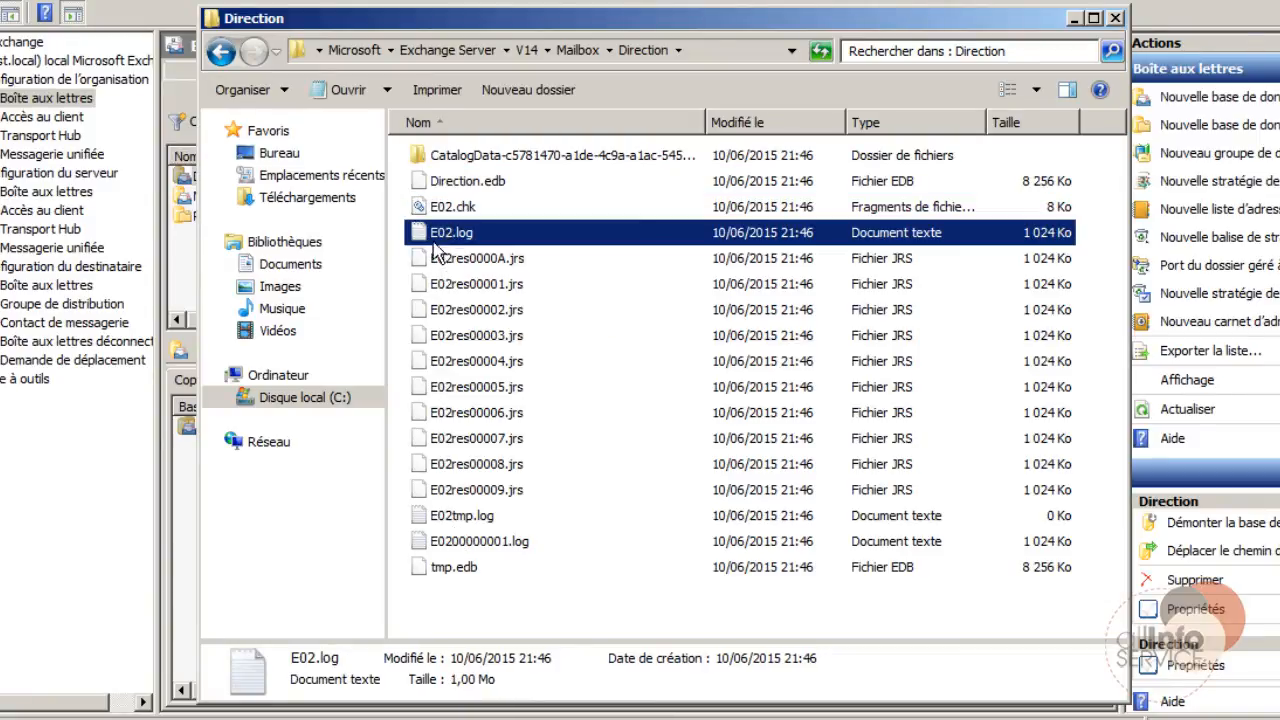
left_click(516, 190)
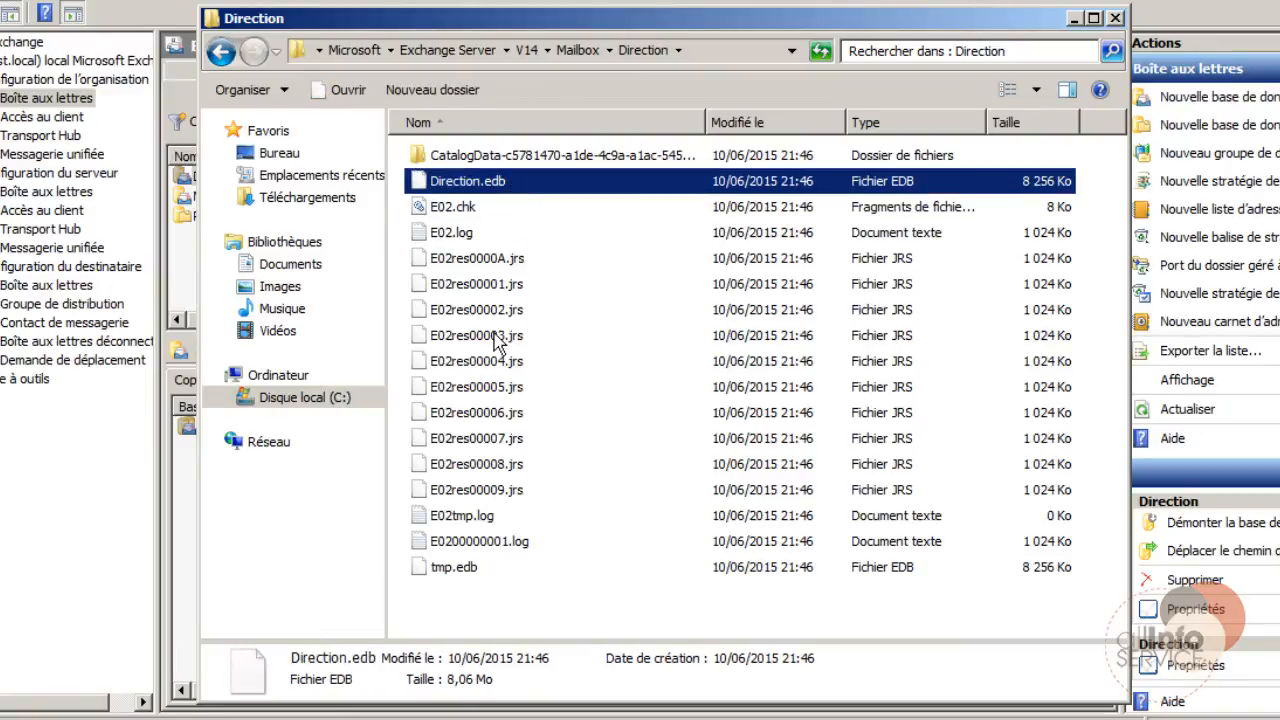
left_click(452, 238)
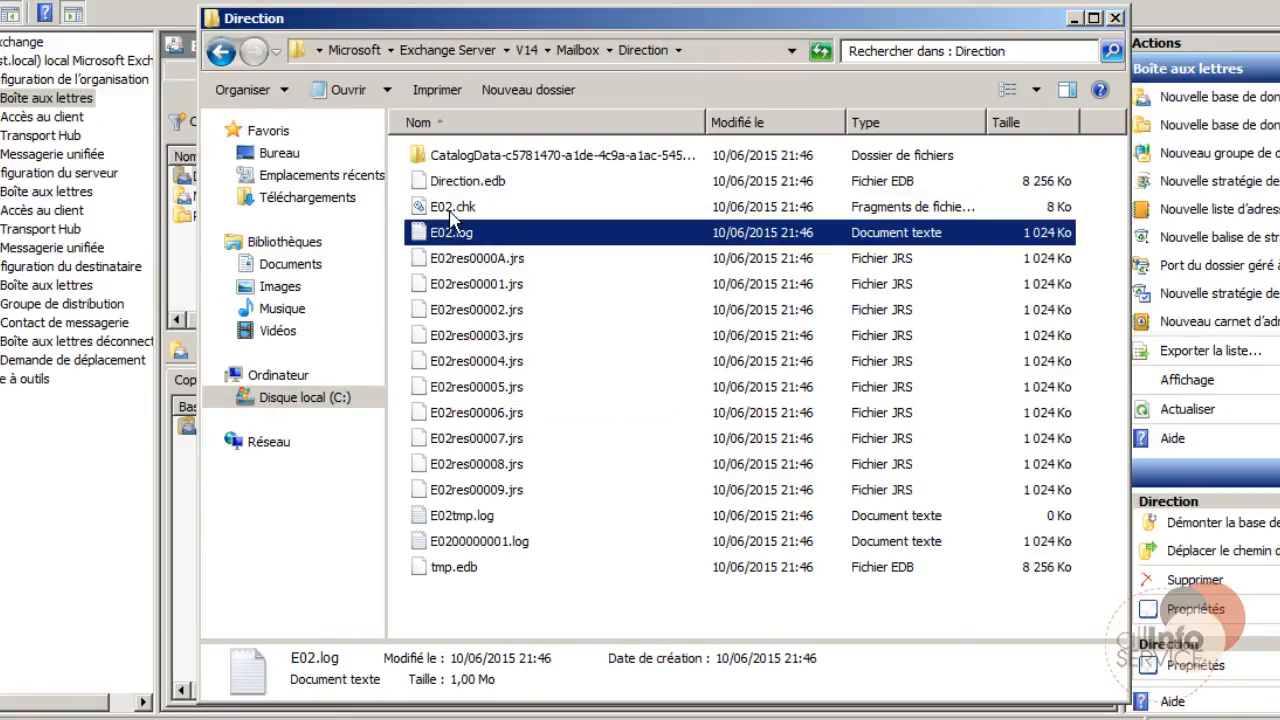
left_click(418, 210)
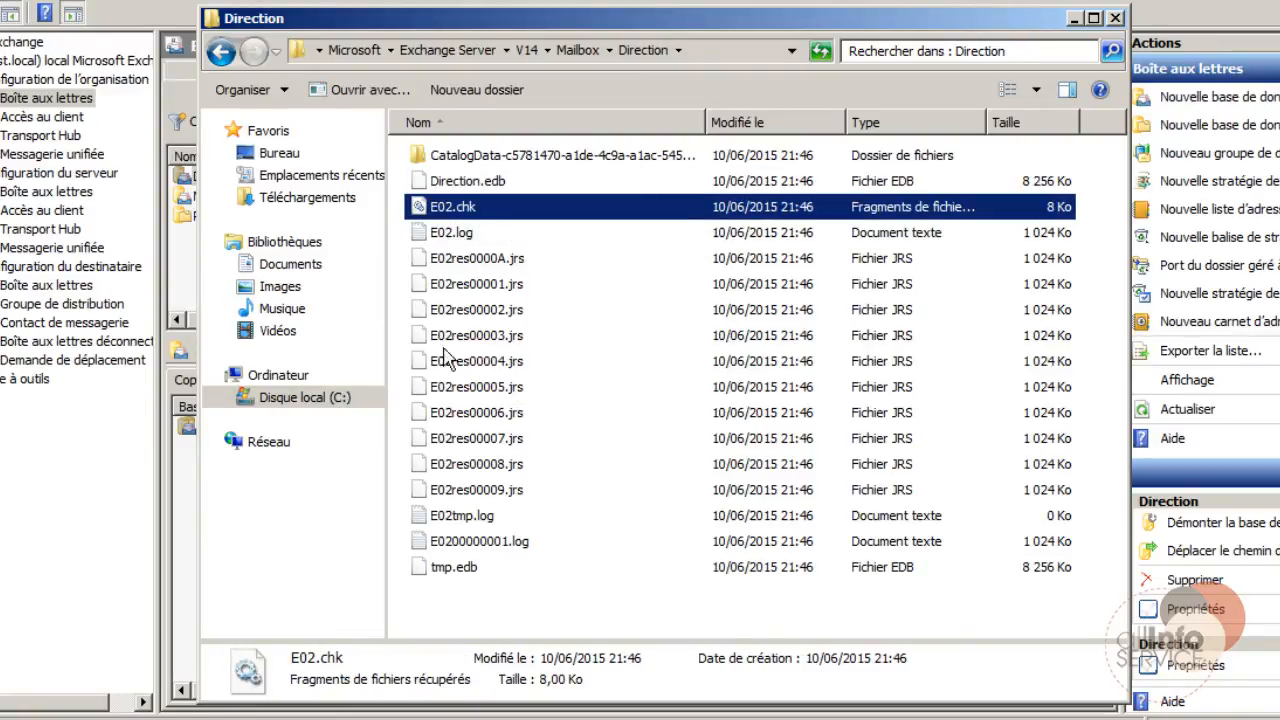
Select Direction.edb, then switch to the Exchange Management Console and review the mounting and master columns of the database list
left_click(484, 186)
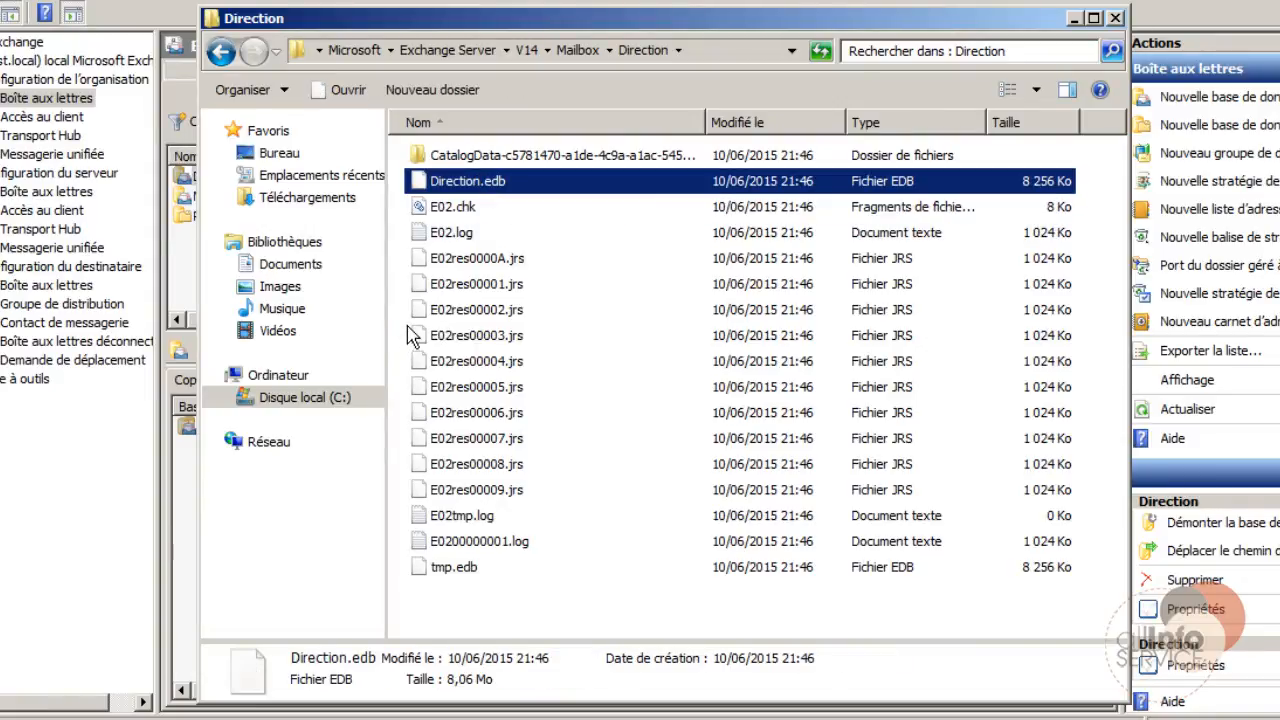
left_click(1074, 20)
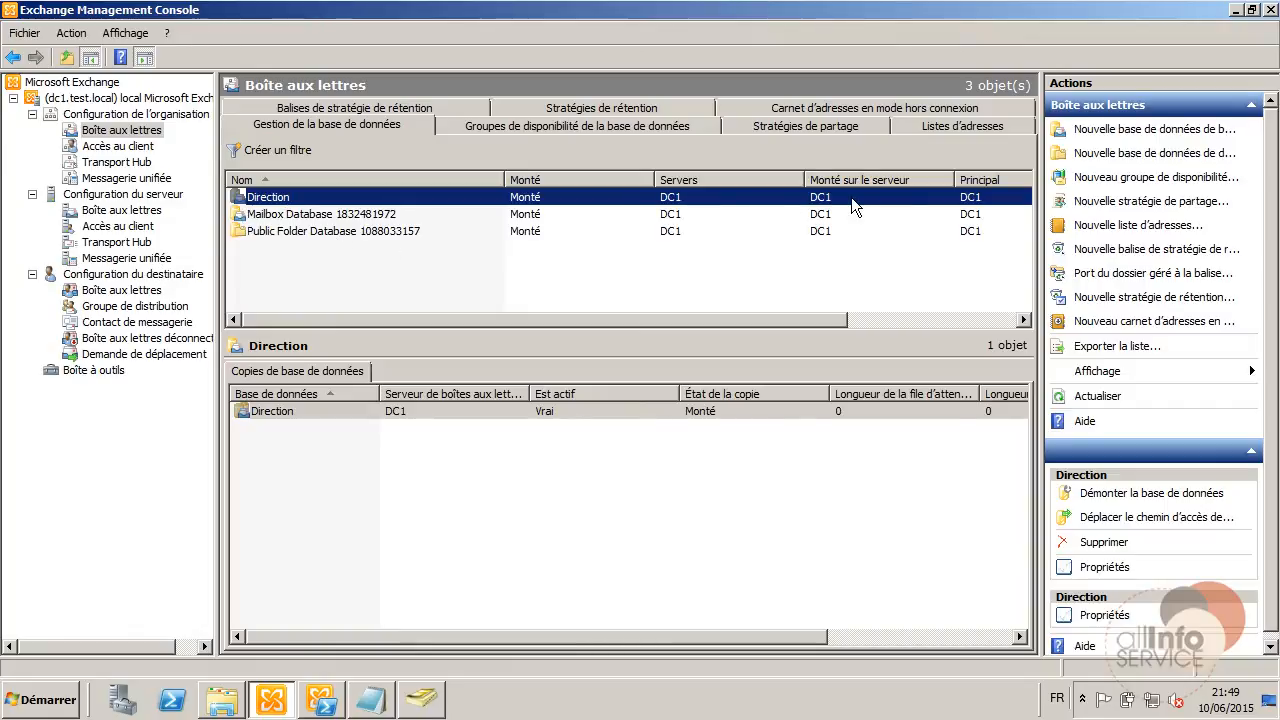
left_click(909, 321)
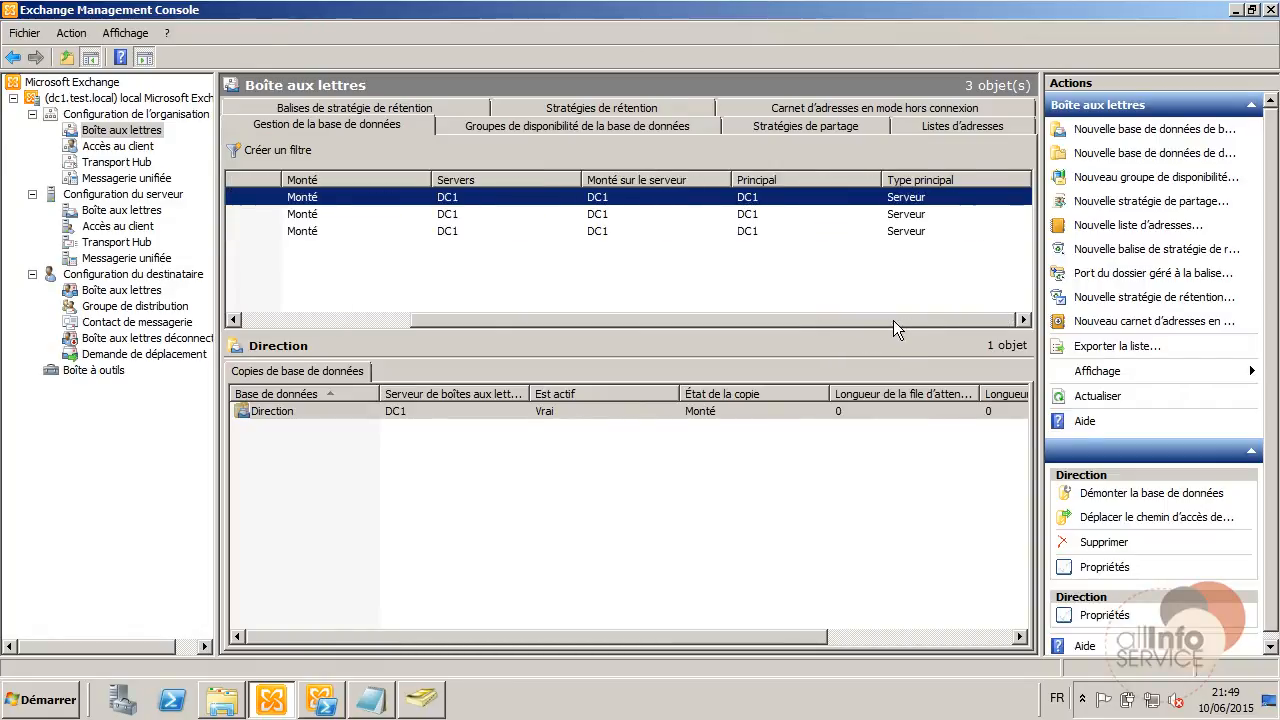
left_click_drag(893, 320, 487, 330)
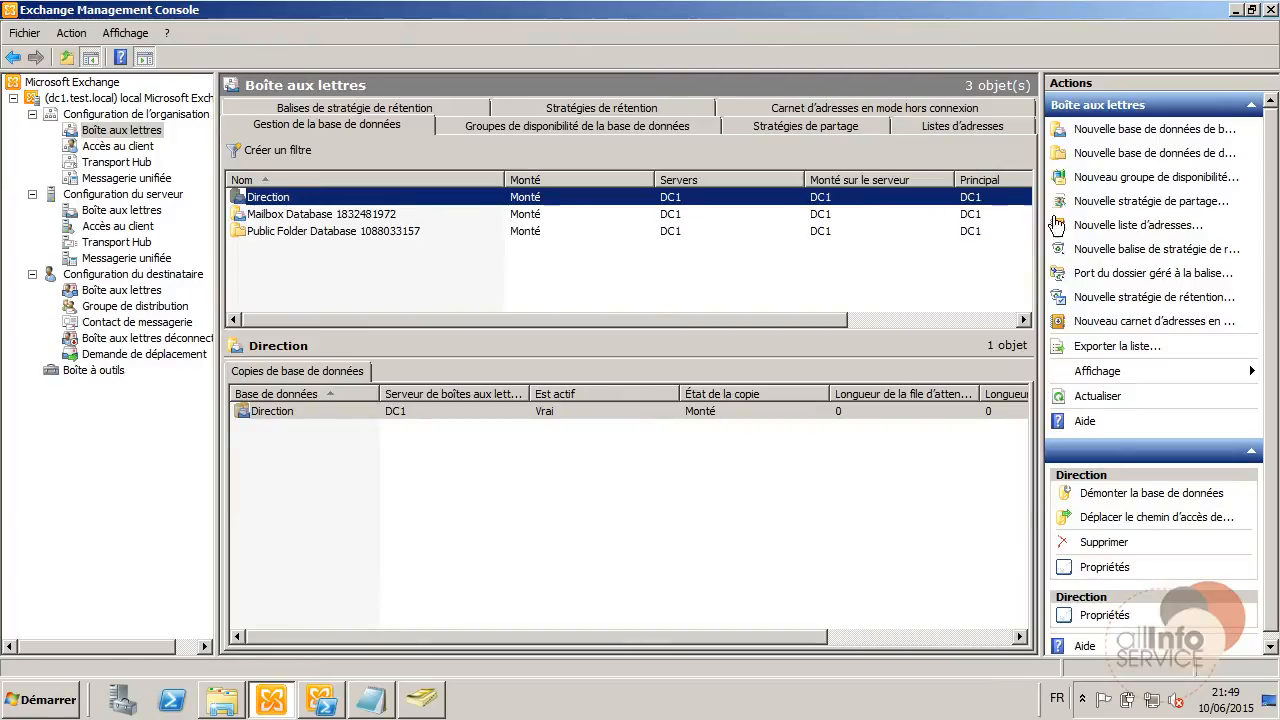
Locate the BDD folder at the root of C: in Windows Explorer, then return to the Exchange Management Console
left_click(221, 700)
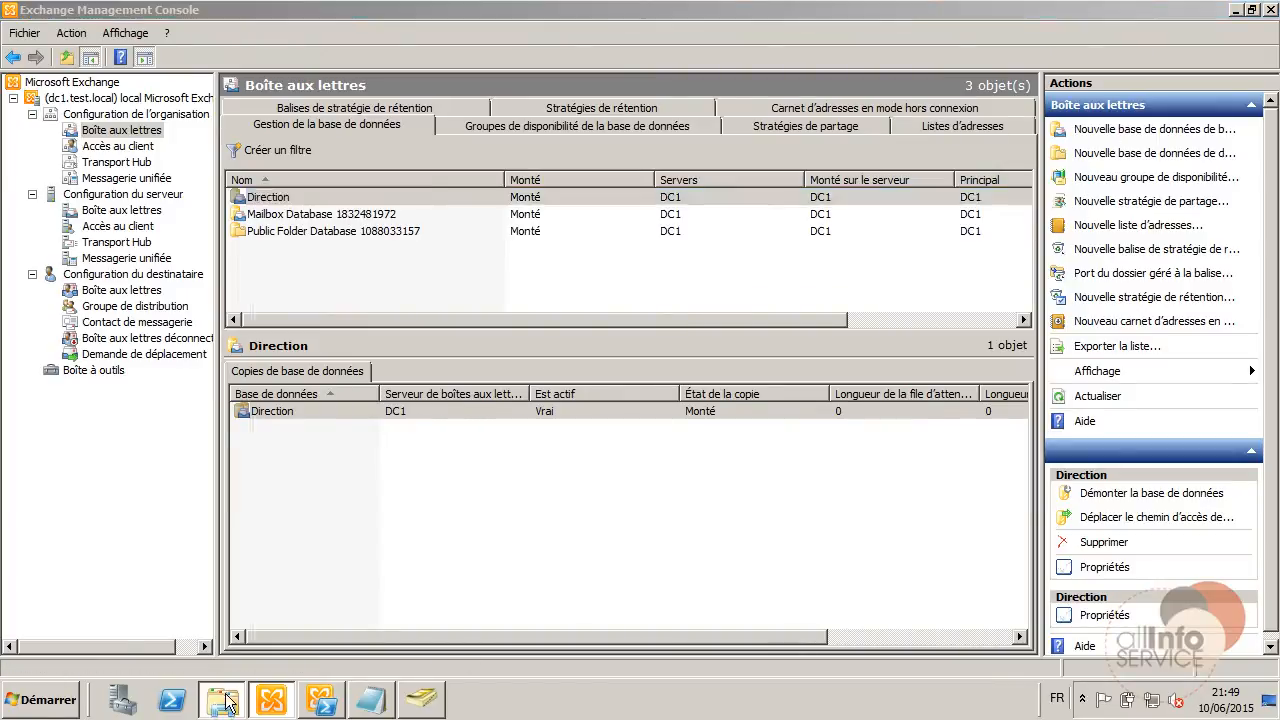
left_click(335, 386)
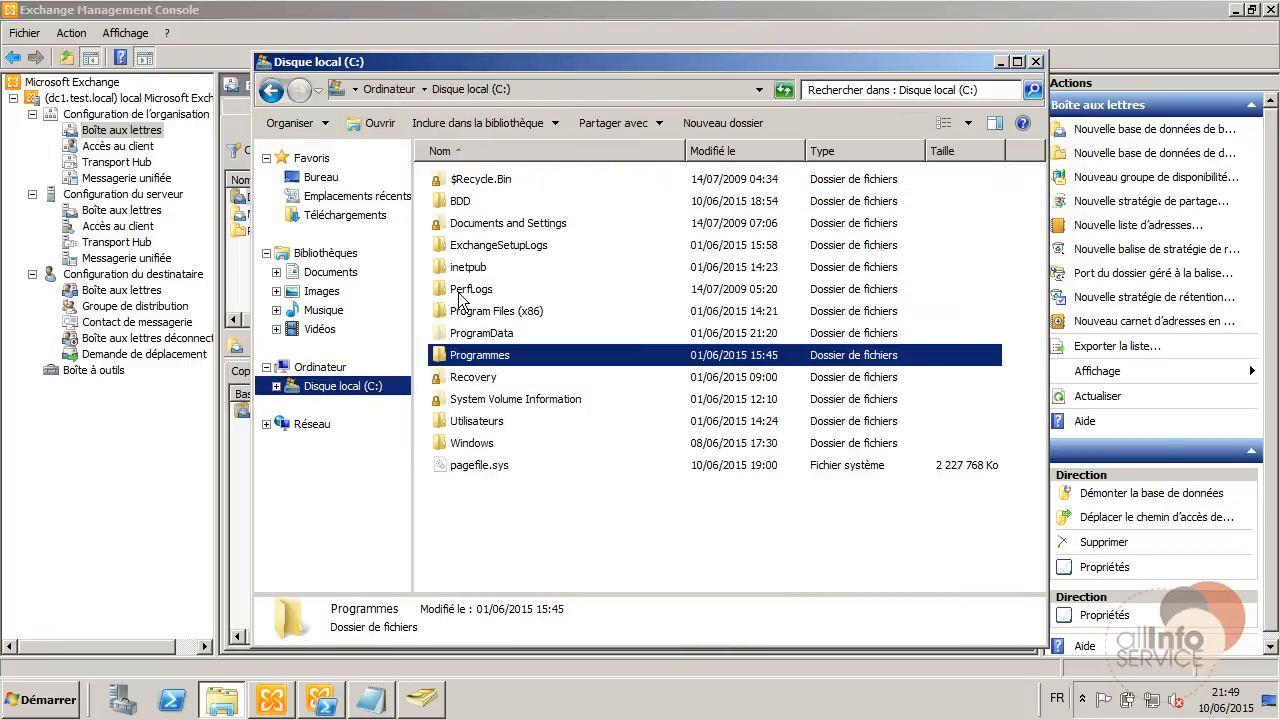
left_click(458, 203)
left_click(1000, 63)
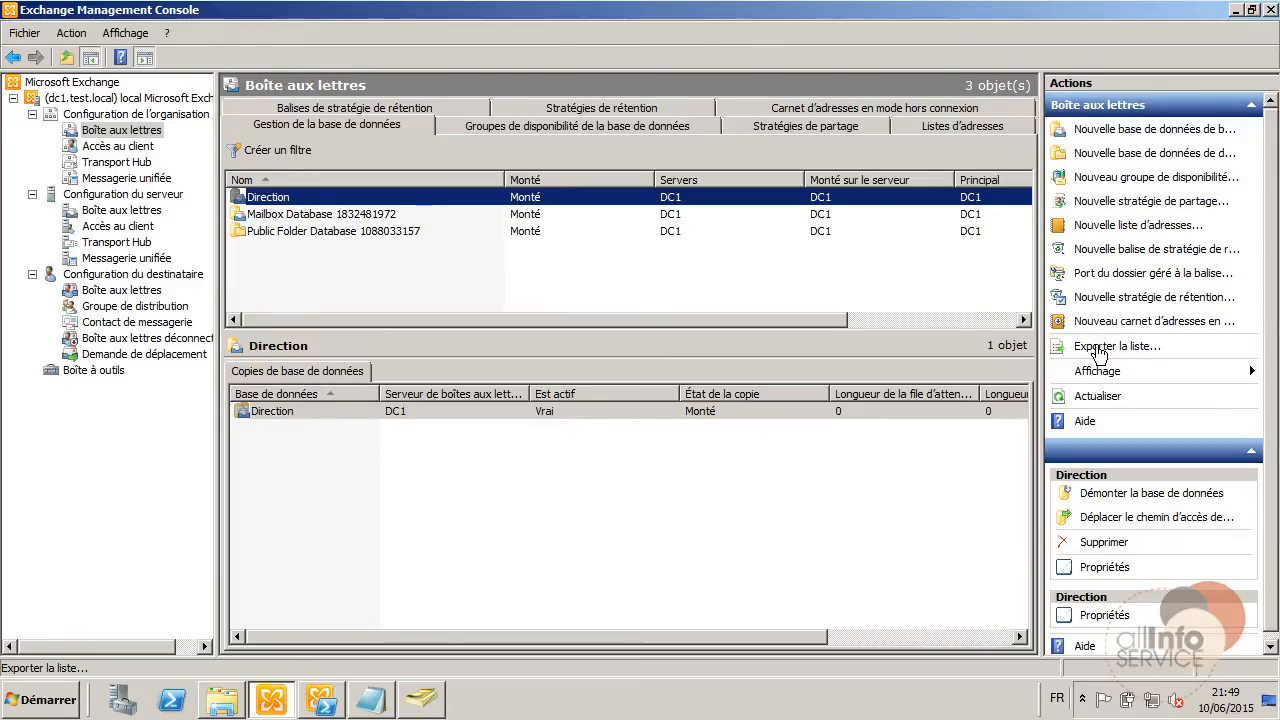
Start moving the Direction database path and set the database file path to C:\BDD\Direction\Direction.edb
left_click(1106, 520)
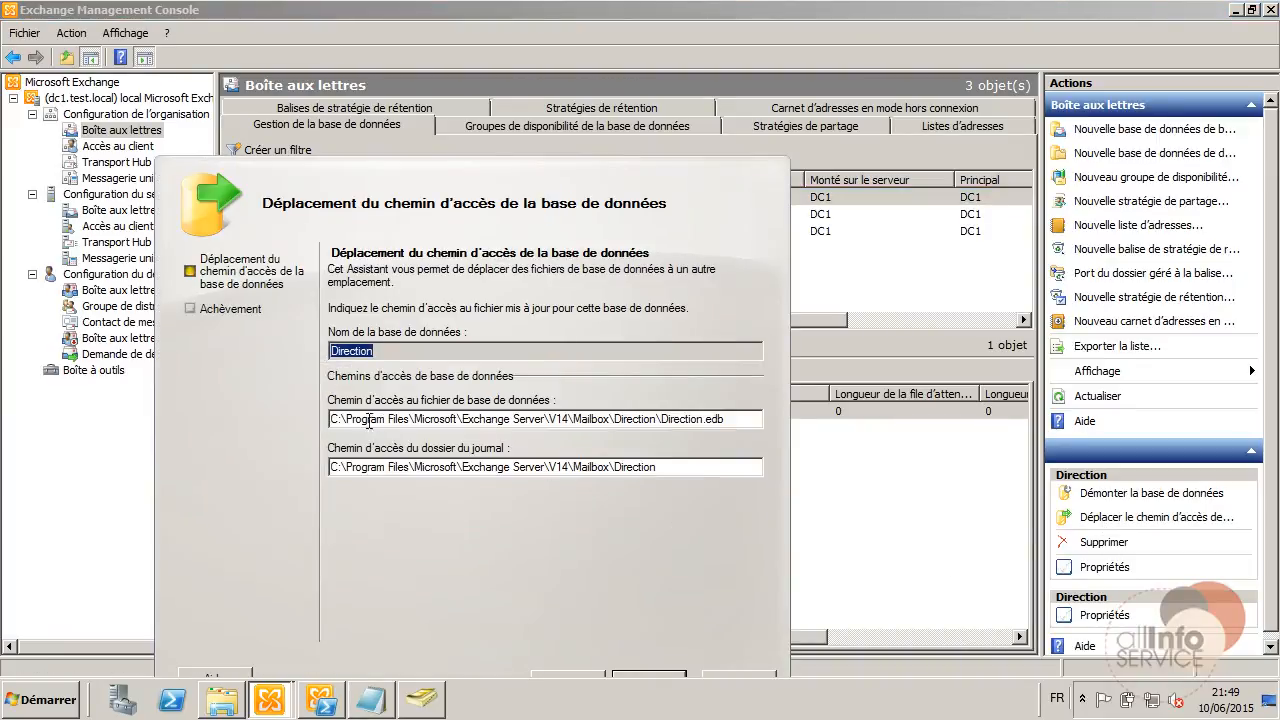
left_click_drag(347, 419, 619, 418)
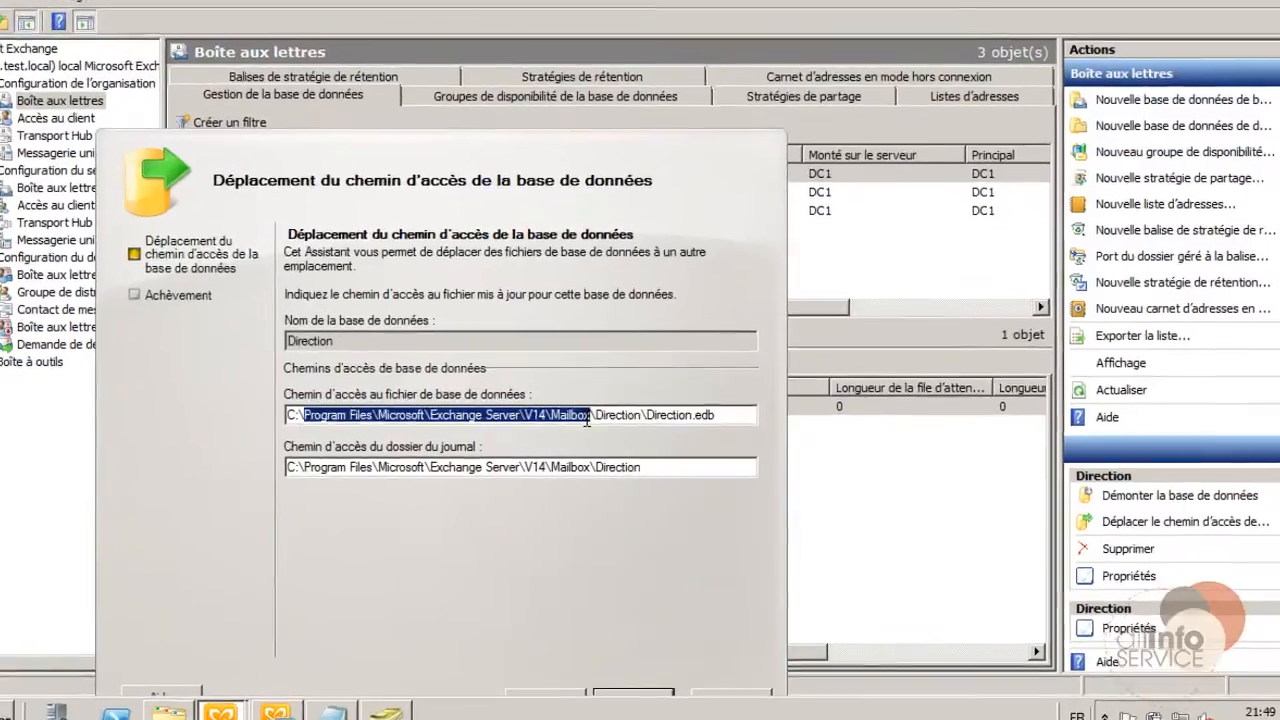
type("BF")
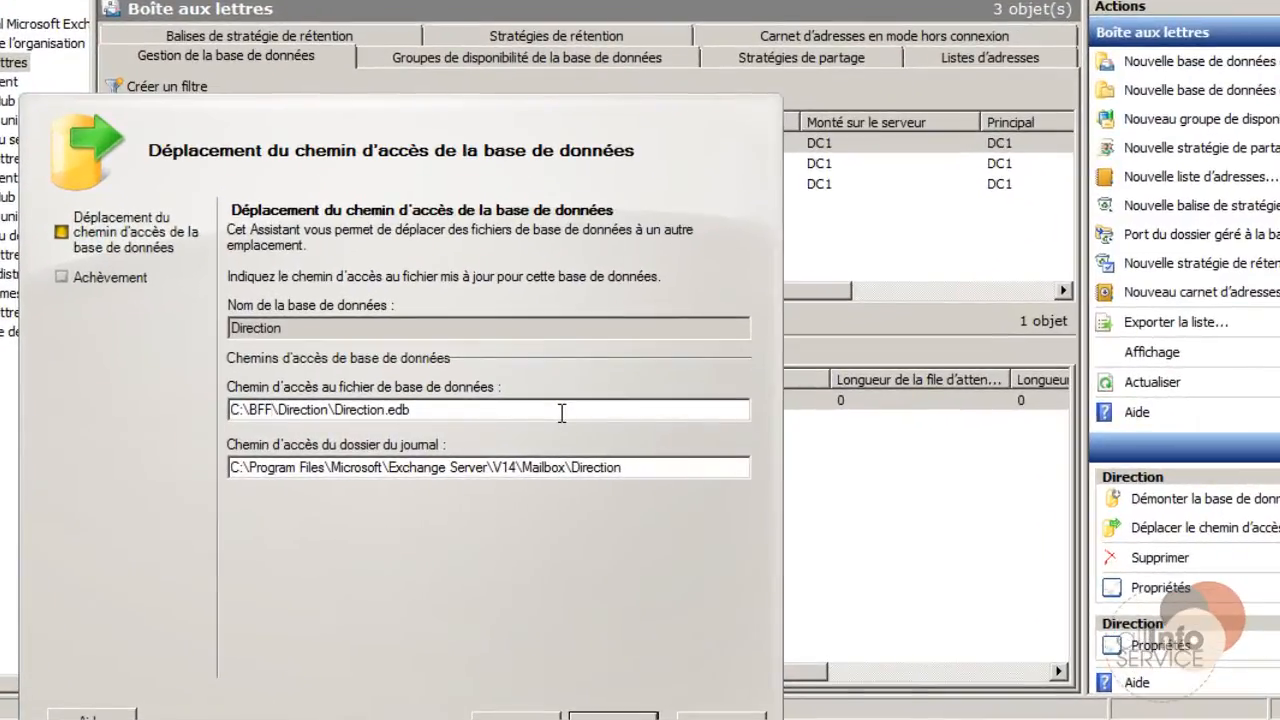
key("BackSpace")
type("DD")
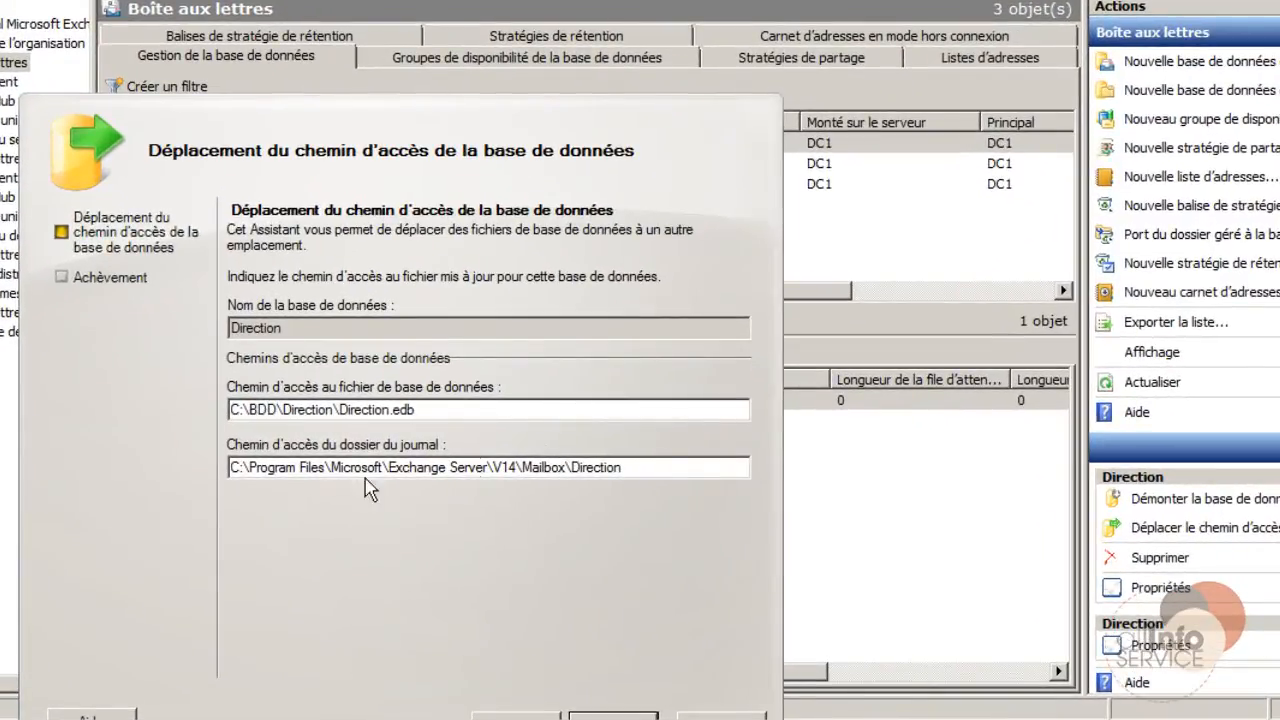
Set the log folder path for the Direction database to C:\BDD\Direction
left_click_drag(246, 468, 572, 468)
type("BDD")
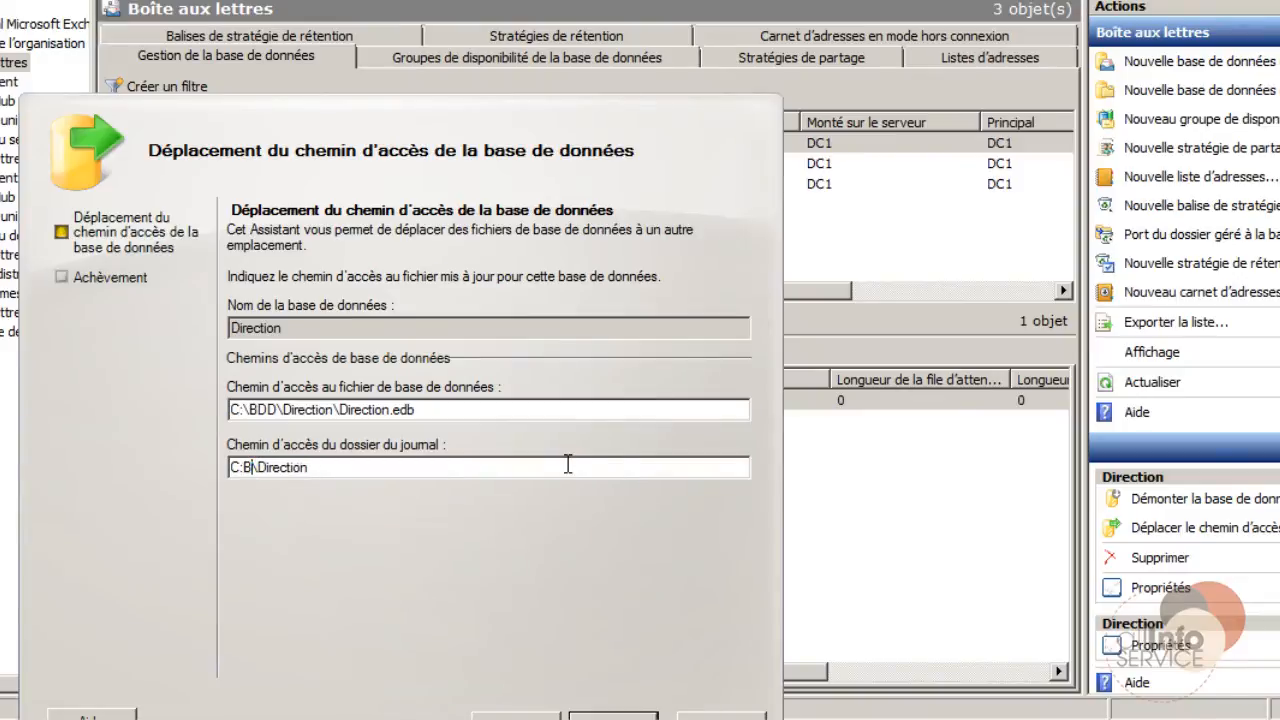
left_click_drag(598, 115, 626, 40)
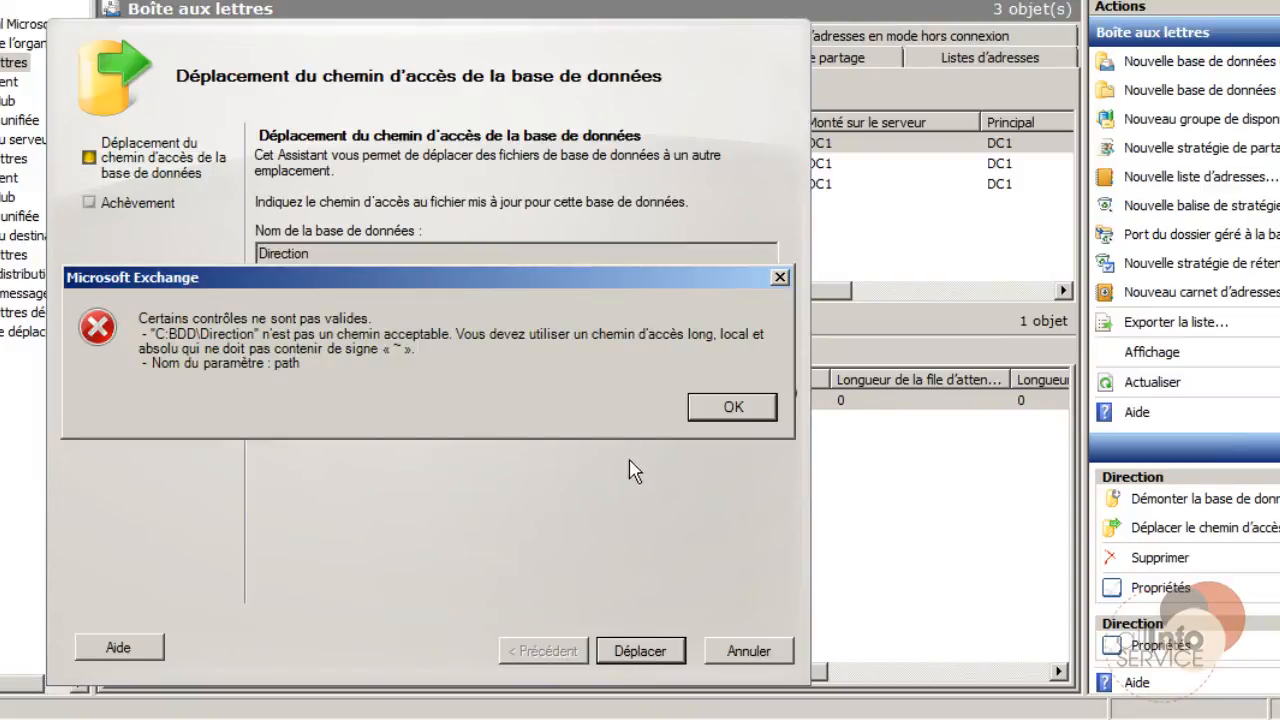
left_click(731, 407)
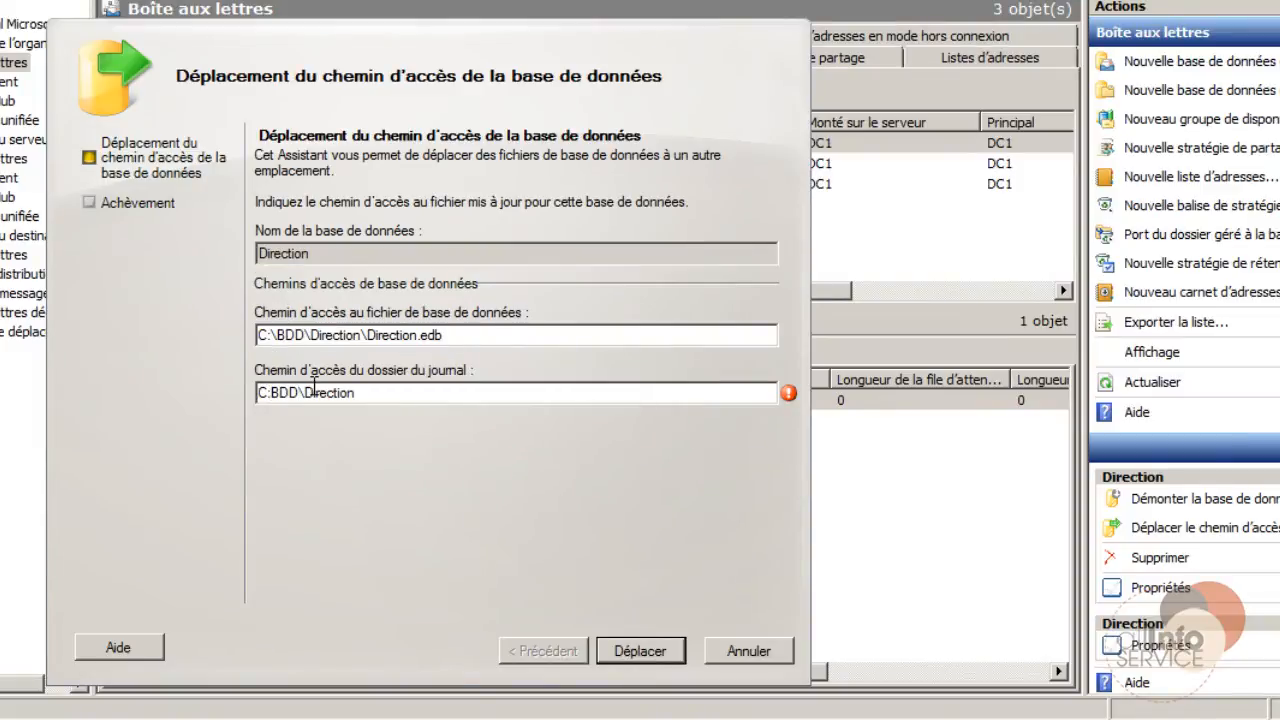
type("\\")
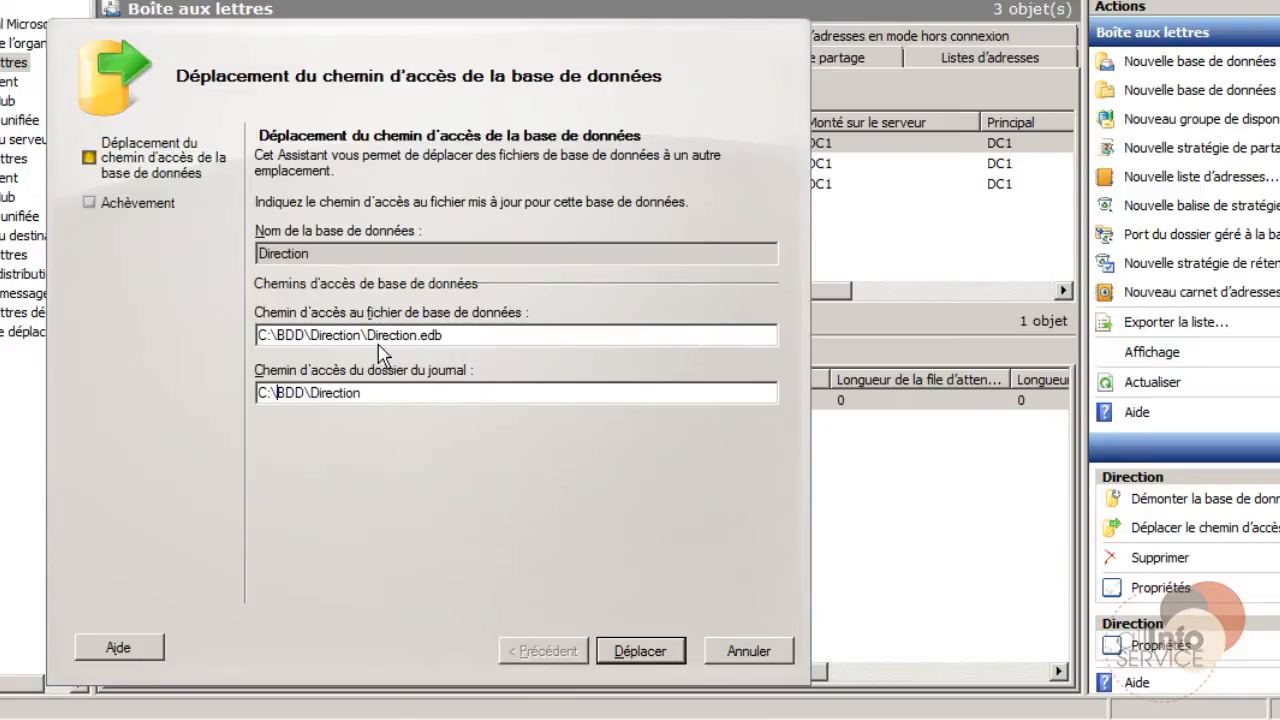
Run the database path move, accept the temporary dismounting of Direction for all items, and finish the wizard
left_click(630, 655)
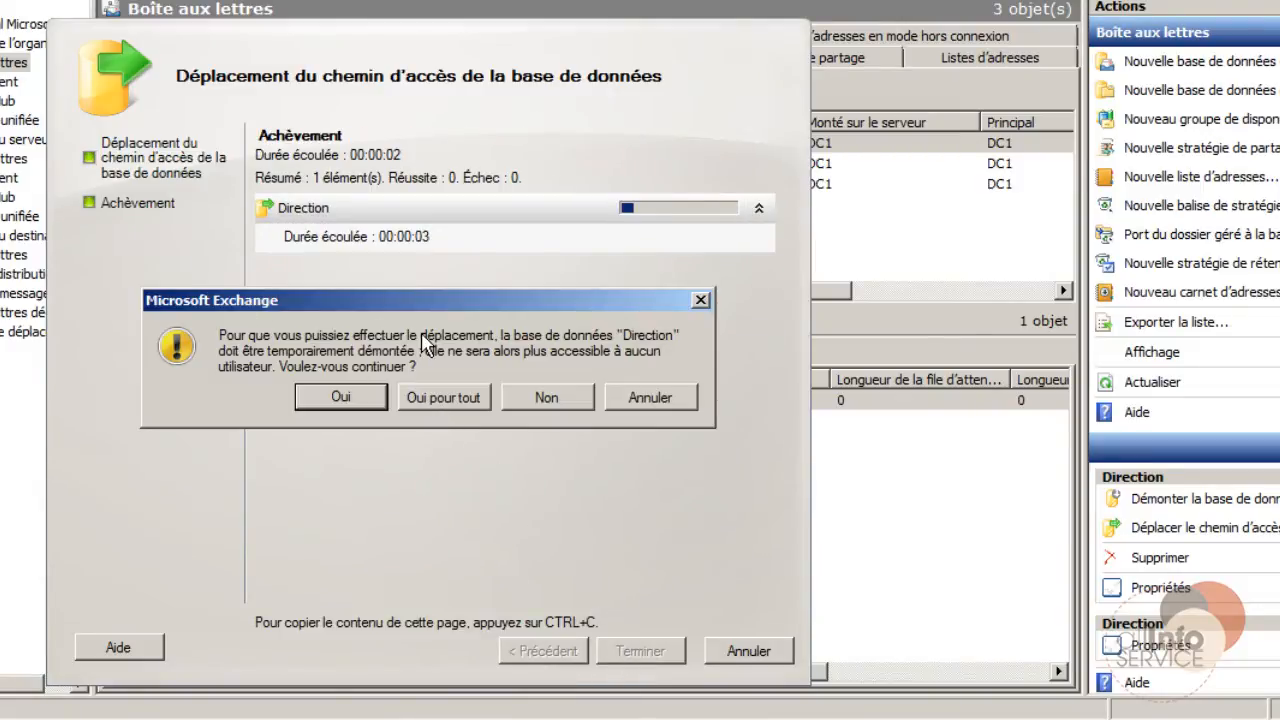
left_click(444, 400)
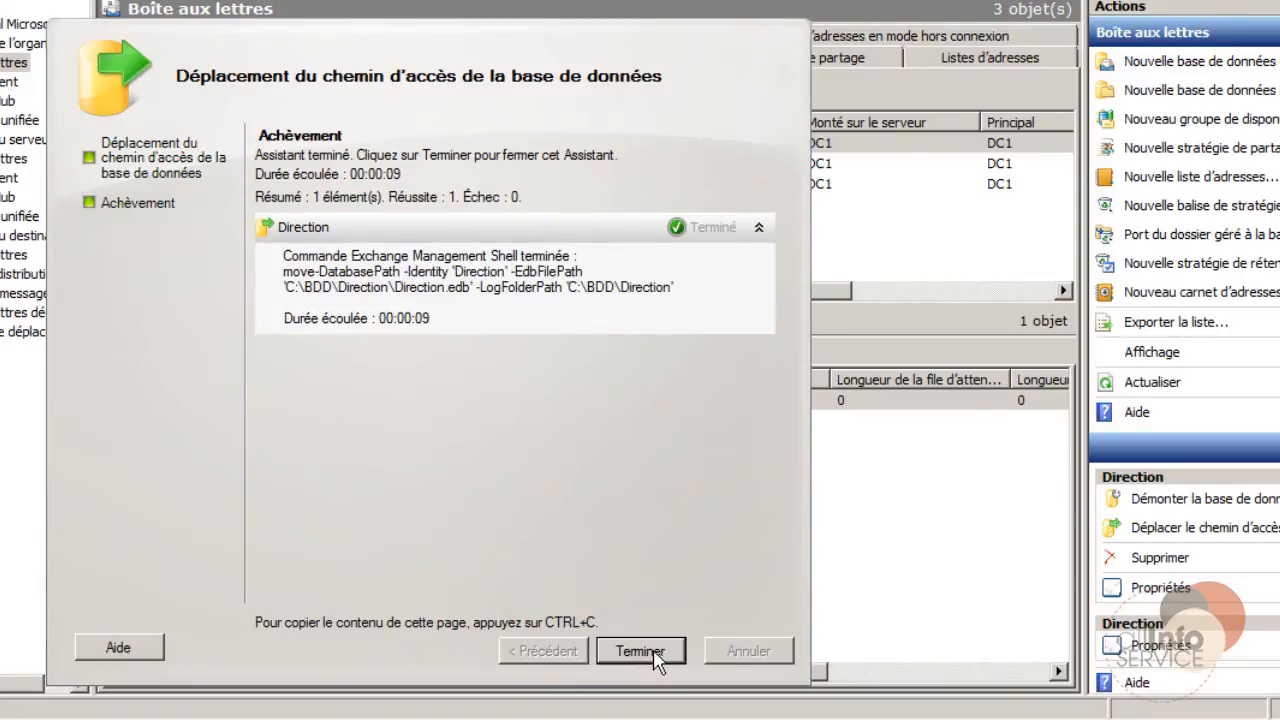
left_click(641, 651)
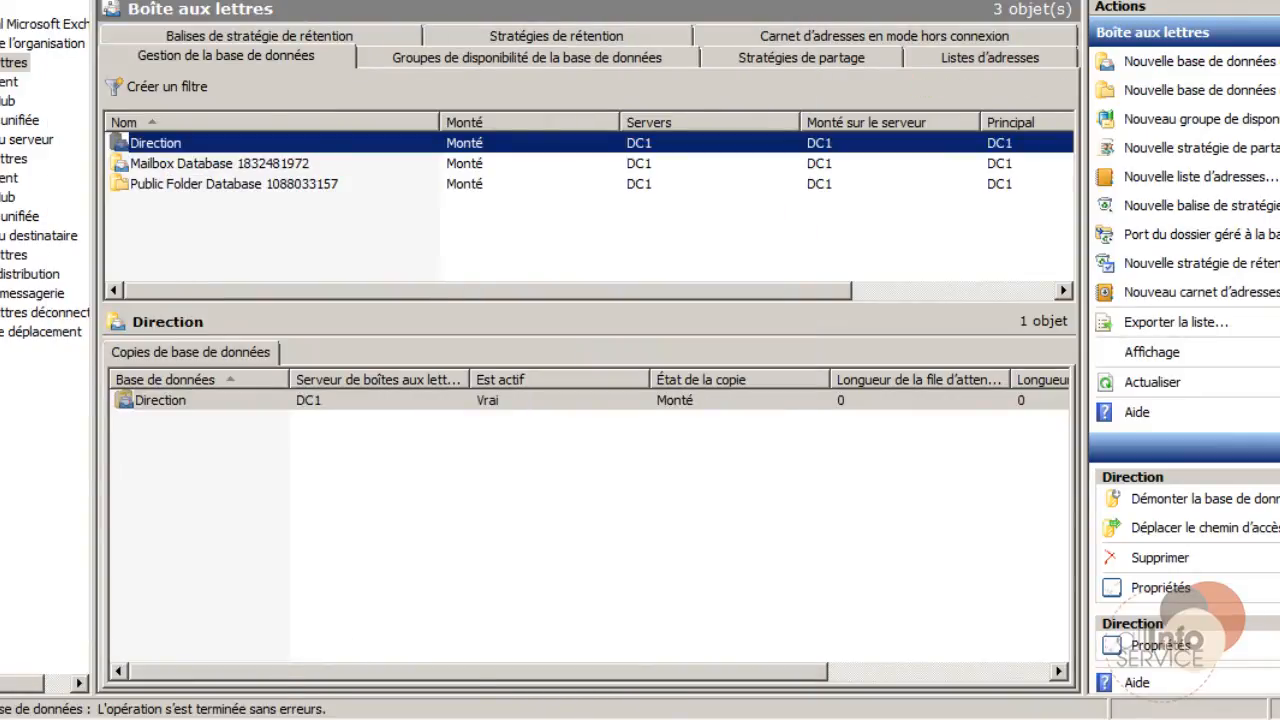
Switch to Windows Explorer and open C:\BDD\Direction to check the moved database and log files
left_click(315, 719)
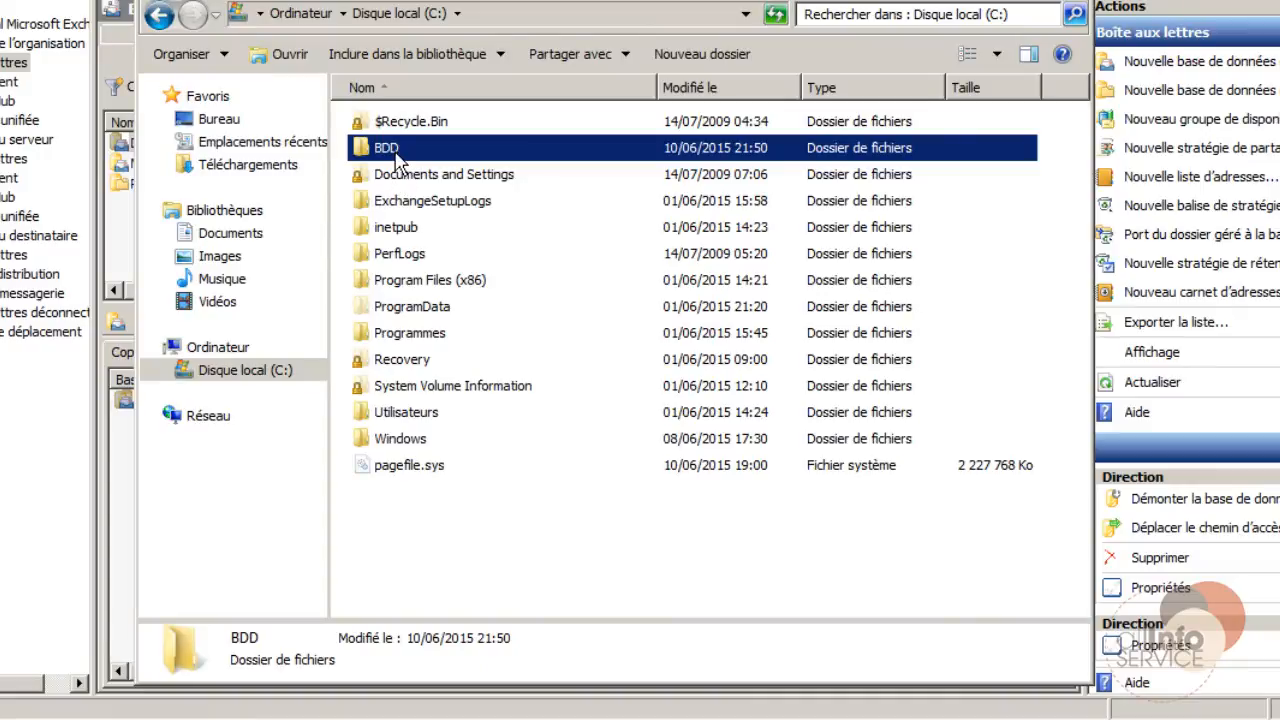
double_click(397, 160)
double_click(373, 125)
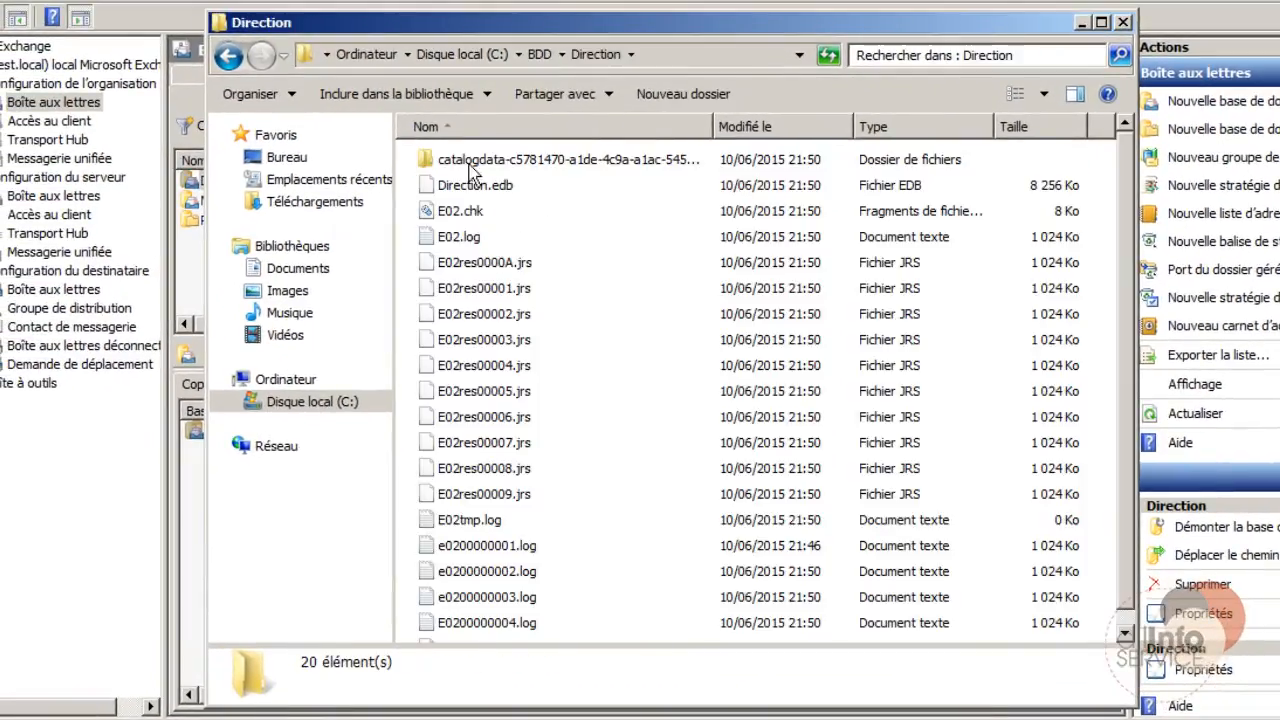
Browse to Programmes\Microsoft\Exchange Server\V14\Mailbox\Direction on C: and check what remains in the original database folder
left_click(297, 414)
double_click(484, 372)
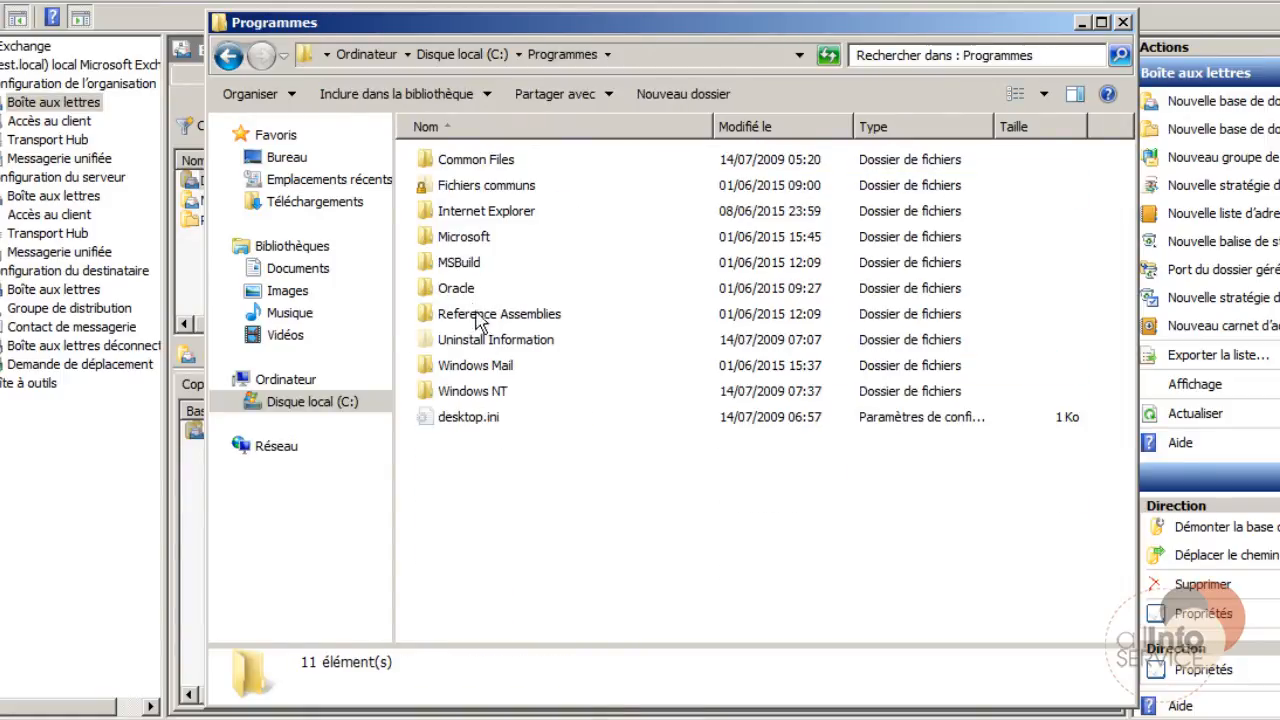
double_click(461, 238)
double_click(445, 166)
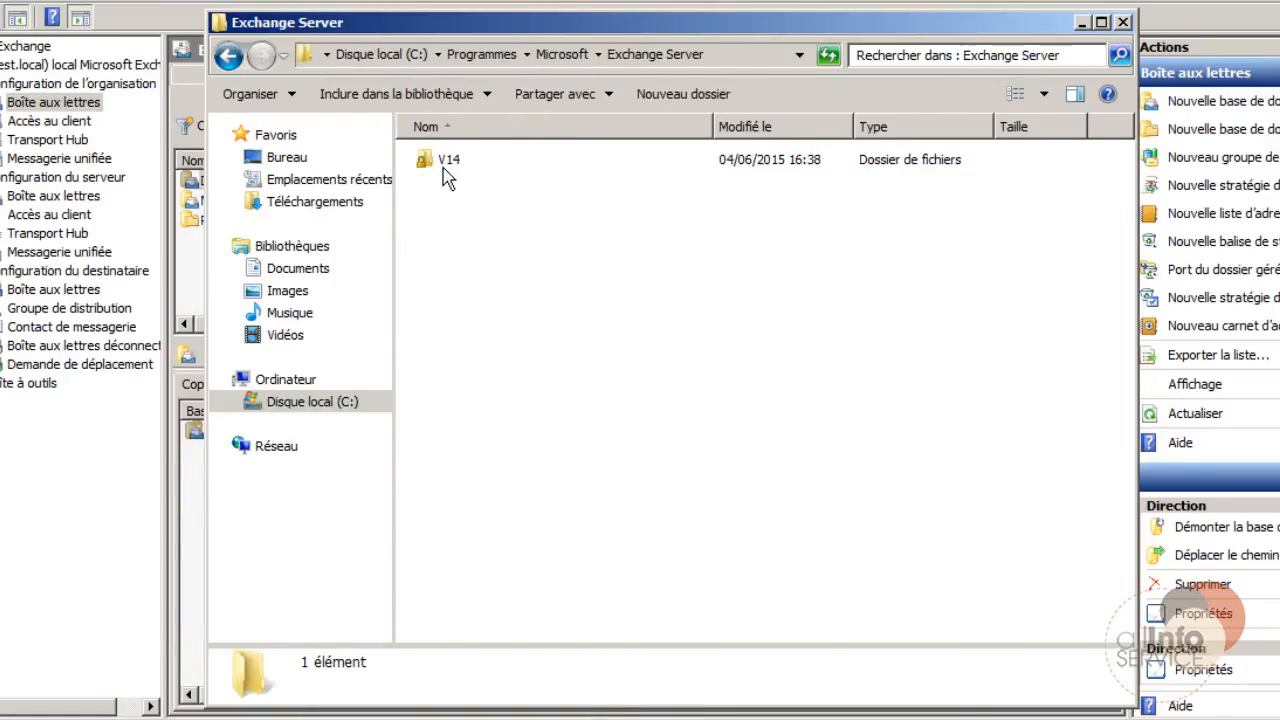
double_click(447, 165)
double_click(459, 286)
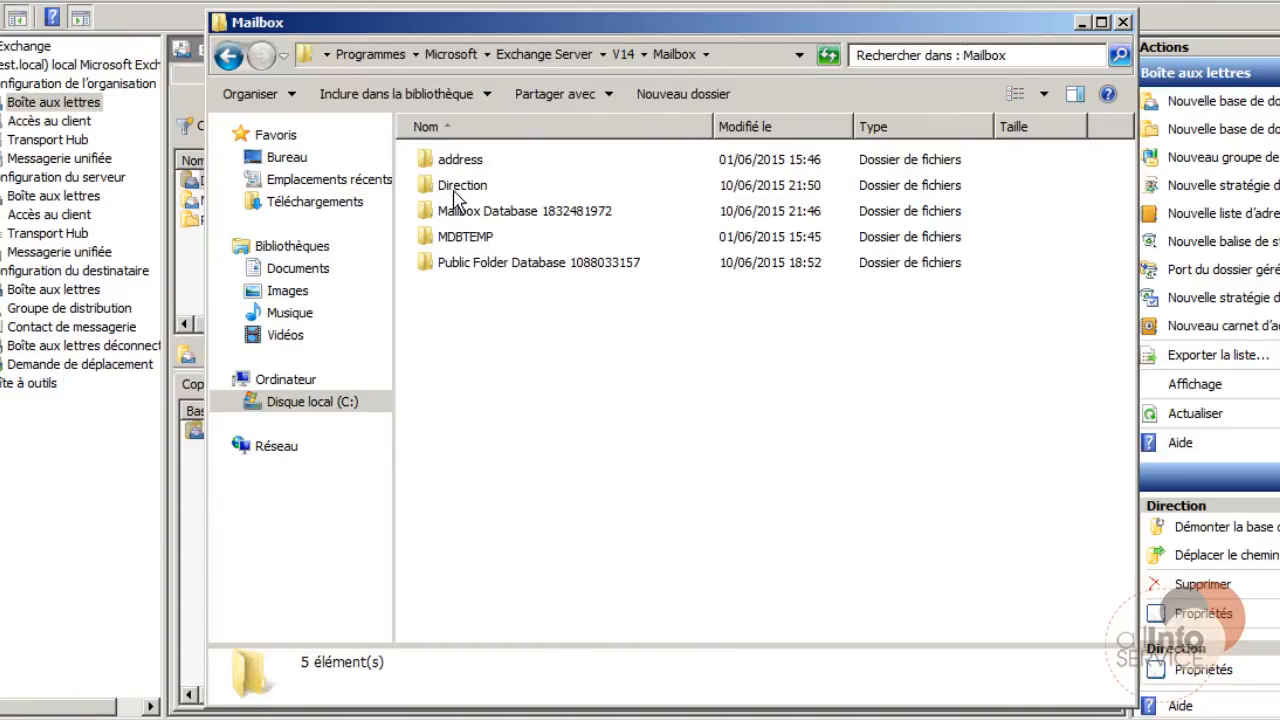
double_click(458, 187)
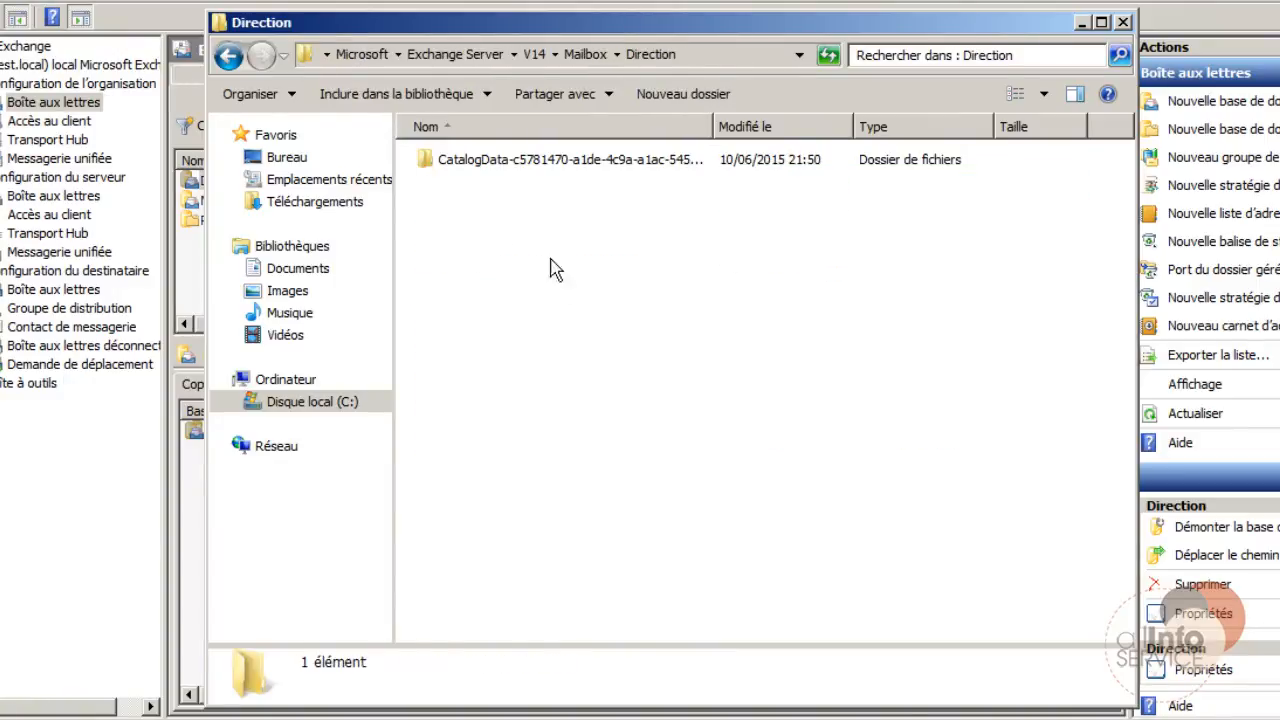
Try to delete the original Direction folder from the Mailbox folder
left_click(228, 55)
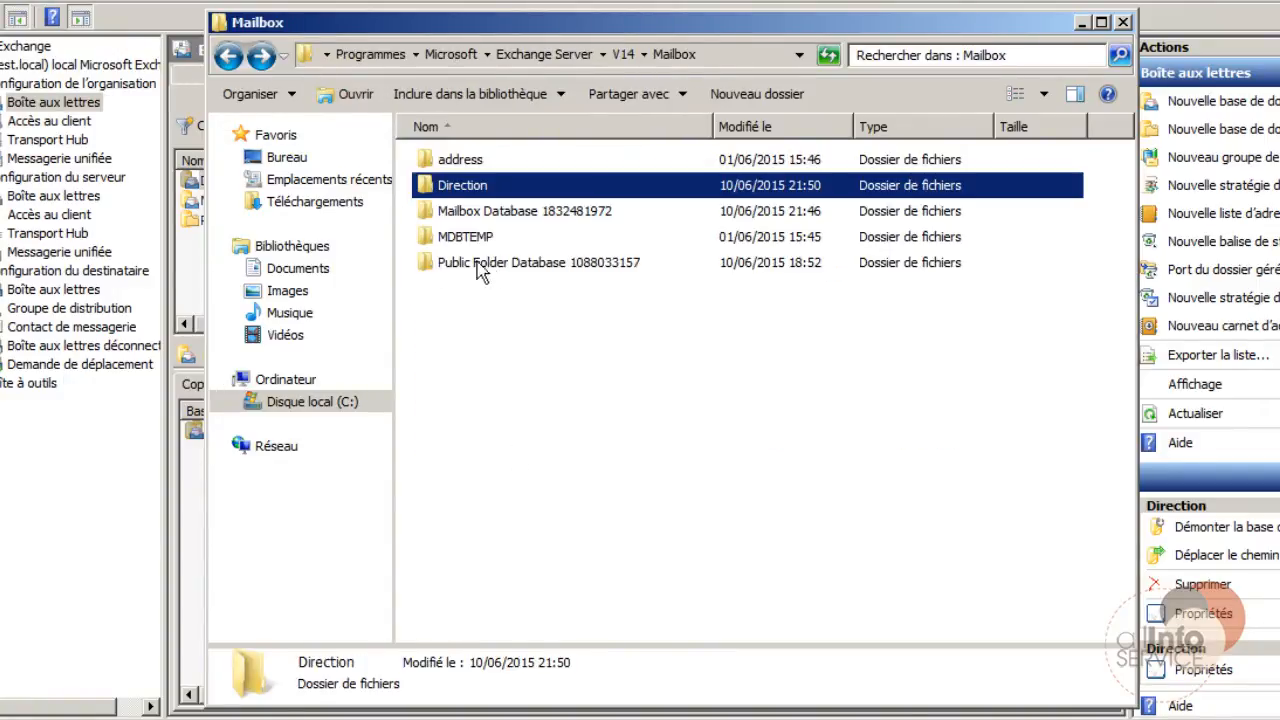
right_click(483, 190)
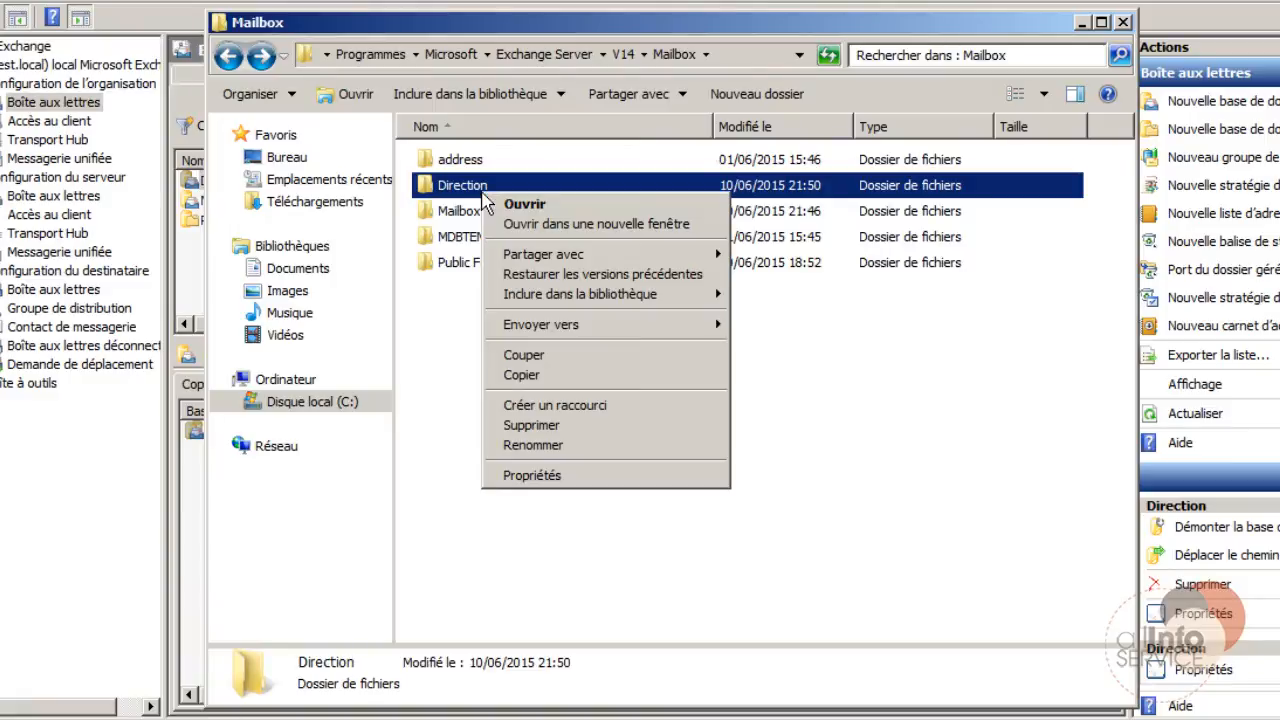
left_click(530, 425)
left_click(785, 455)
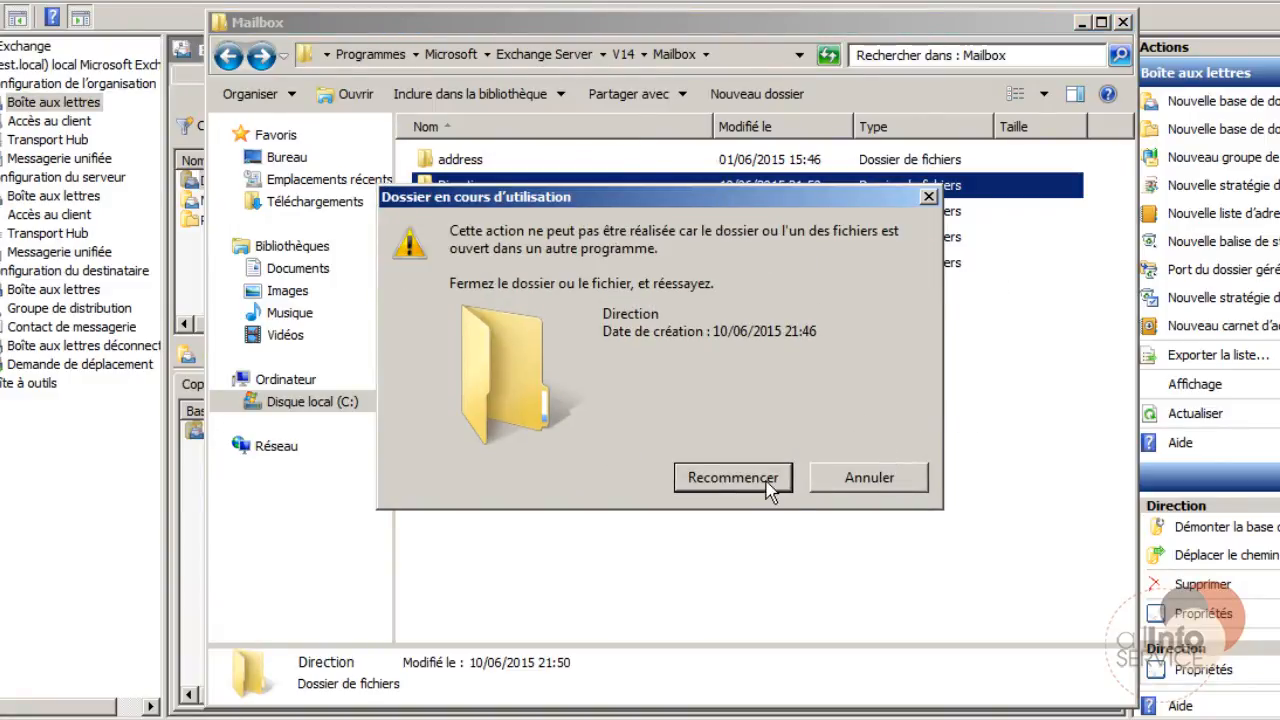
left_click(848, 481)
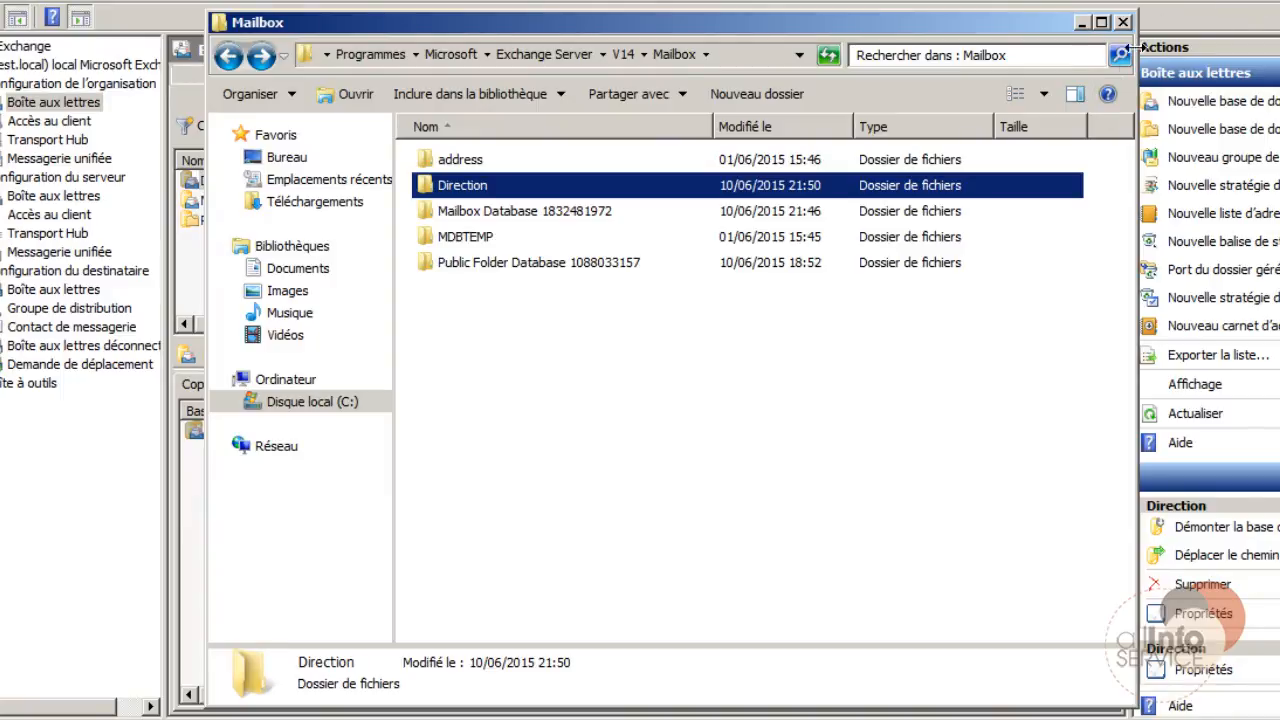
Switch to the Exchange Management Console, open the Direction database's properties and examine the storage limits for warning, sending, and sending and receiving
left_click(1081, 22)
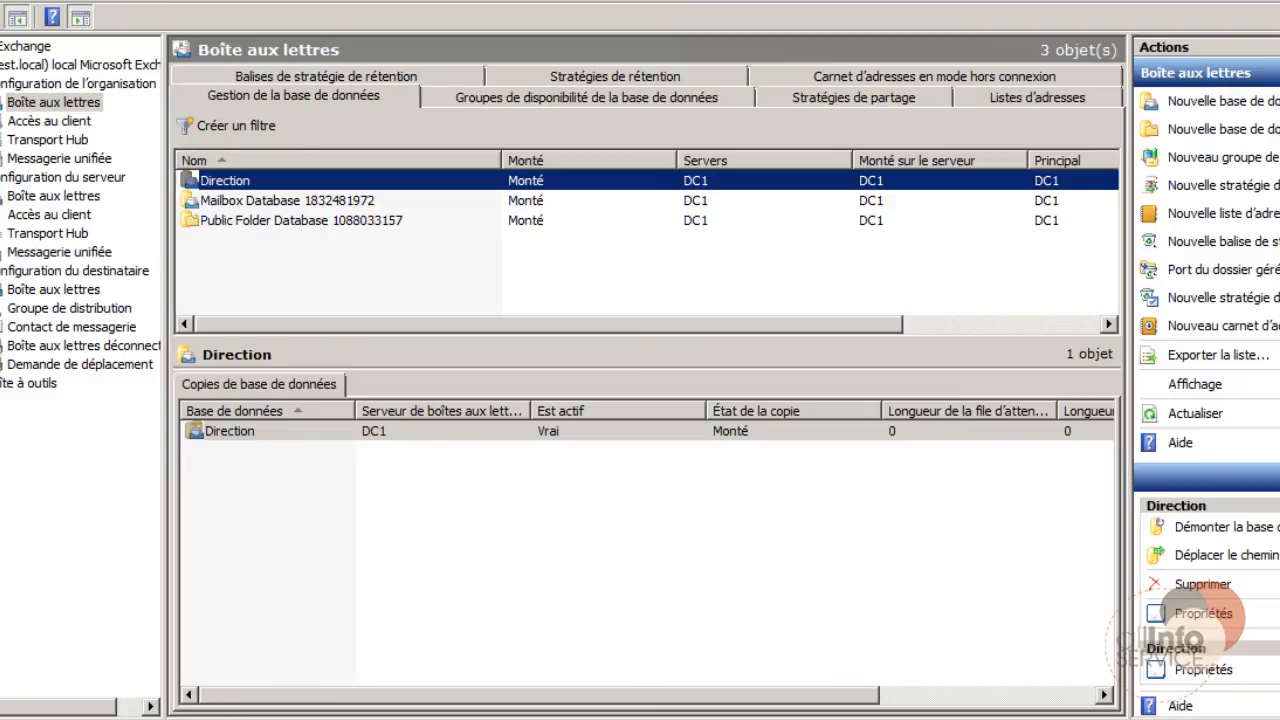
mouse_move(232, 719)
right_click(246, 186)
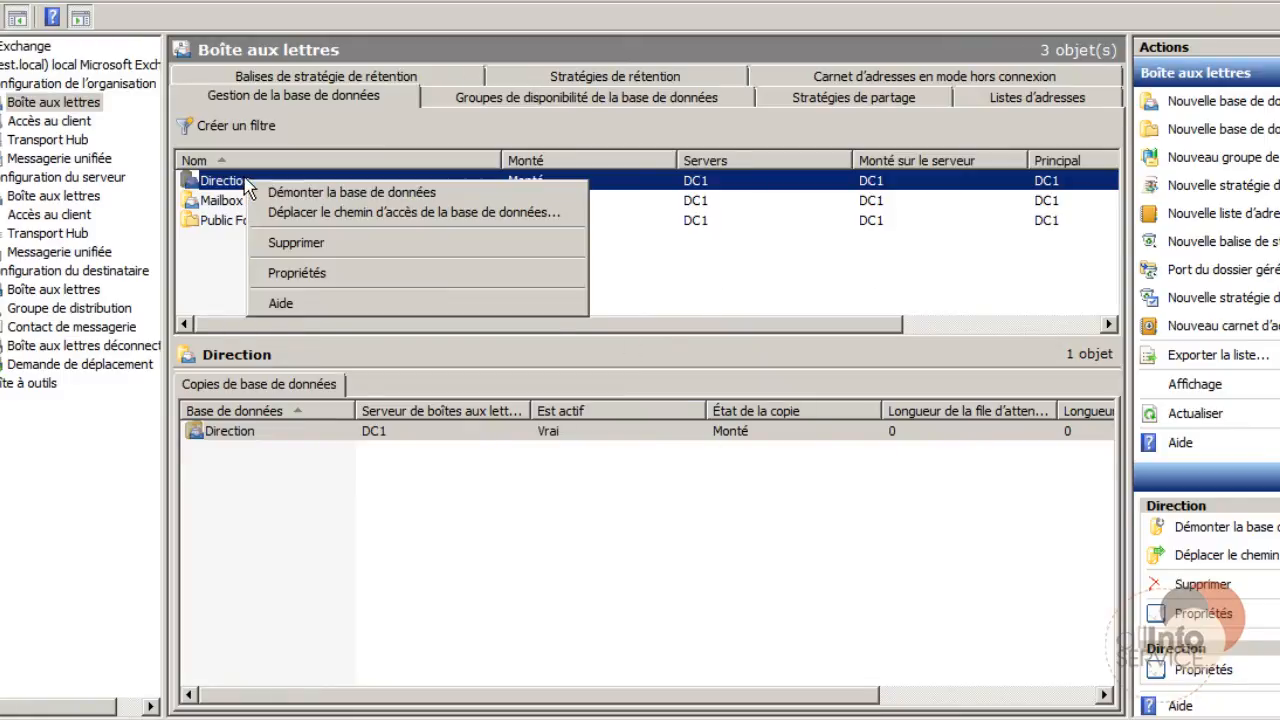
left_click(310, 273)
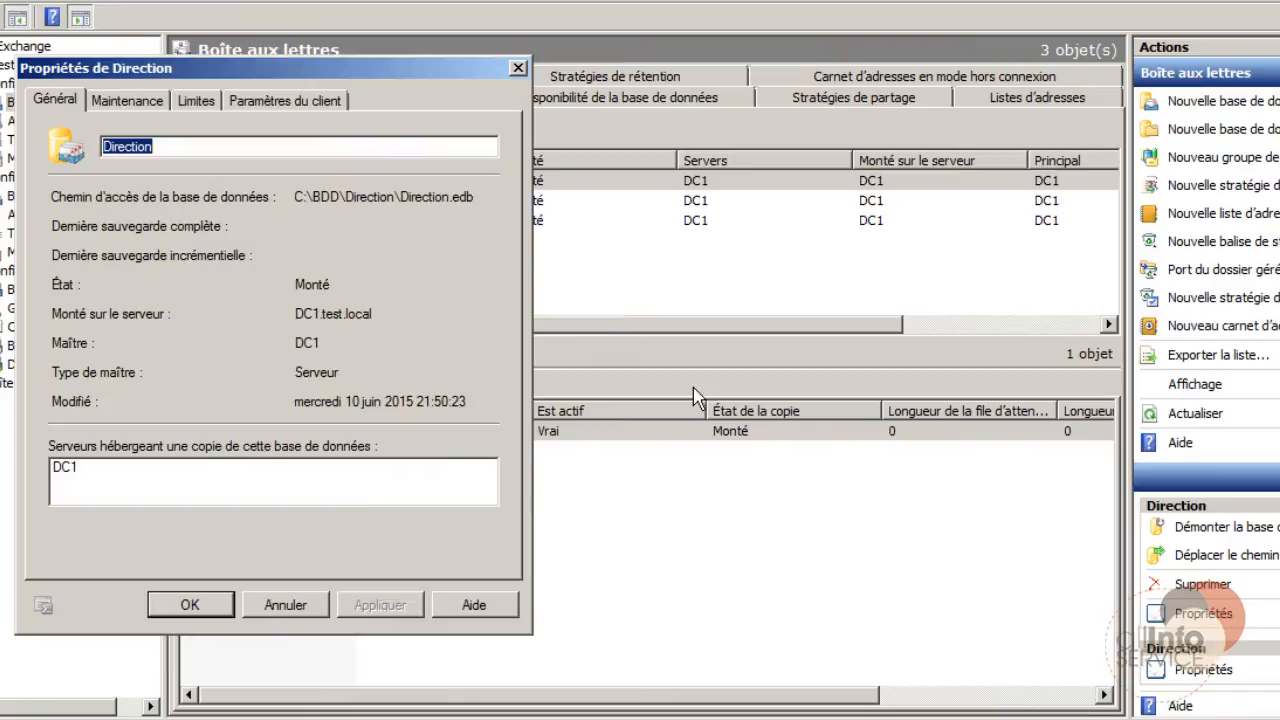
left_click(180, 101)
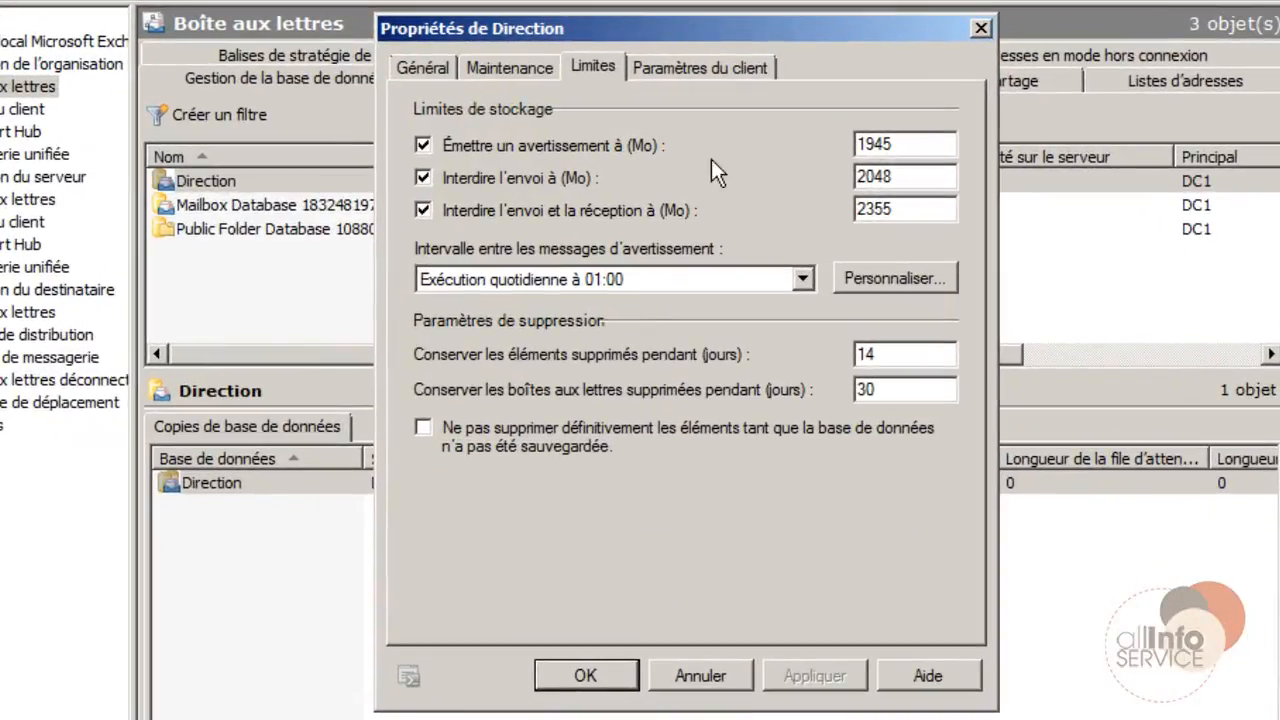
double_click(883, 146)
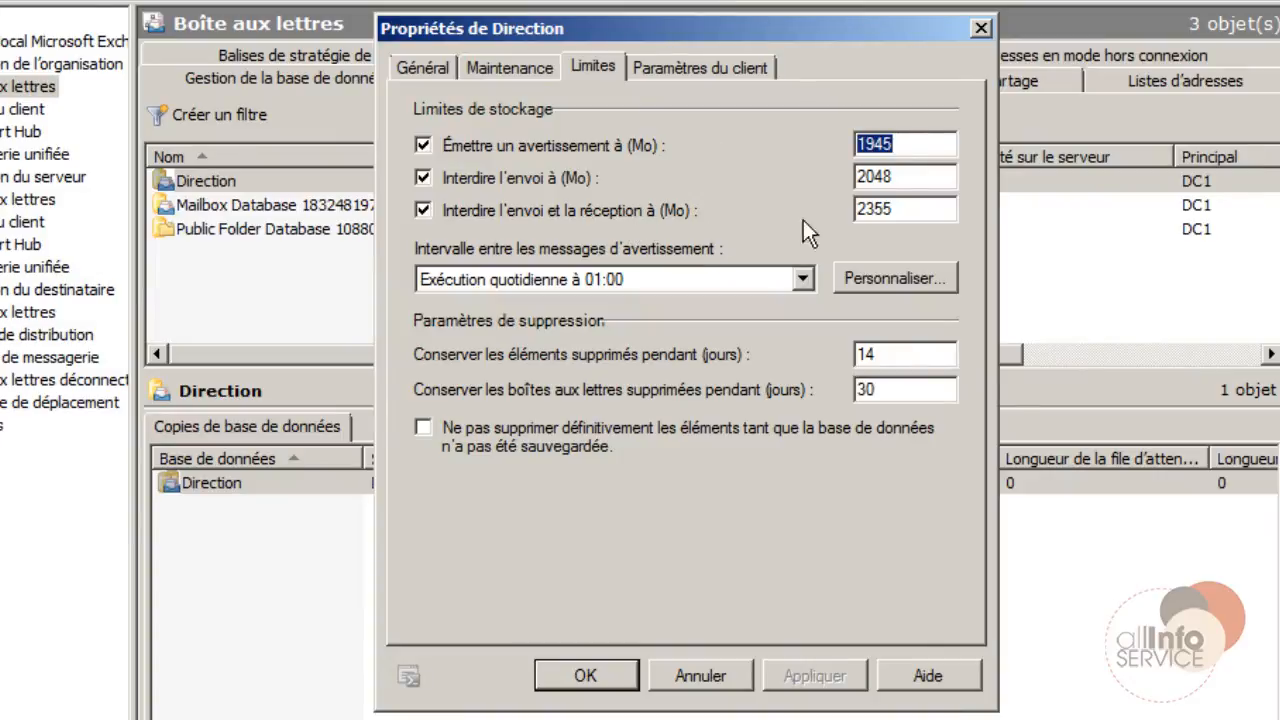
left_click_drag(896, 179, 612, 231)
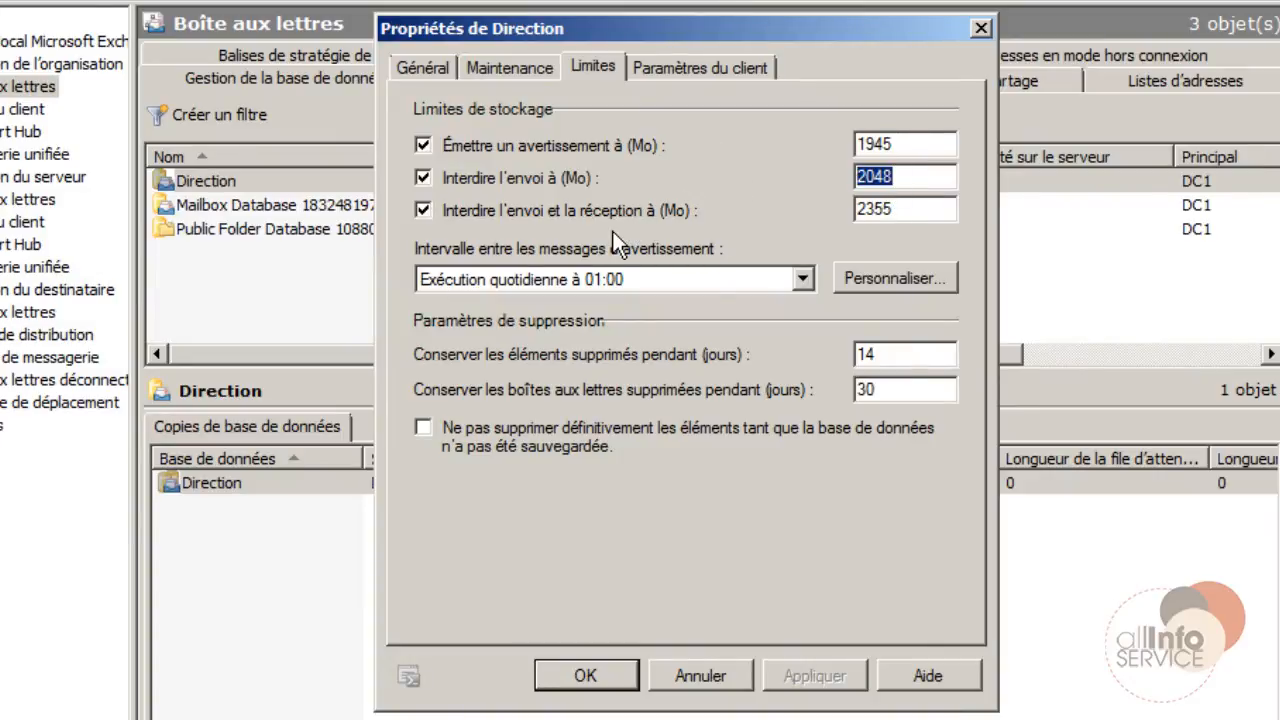
left_click_drag(900, 211, 802, 222)
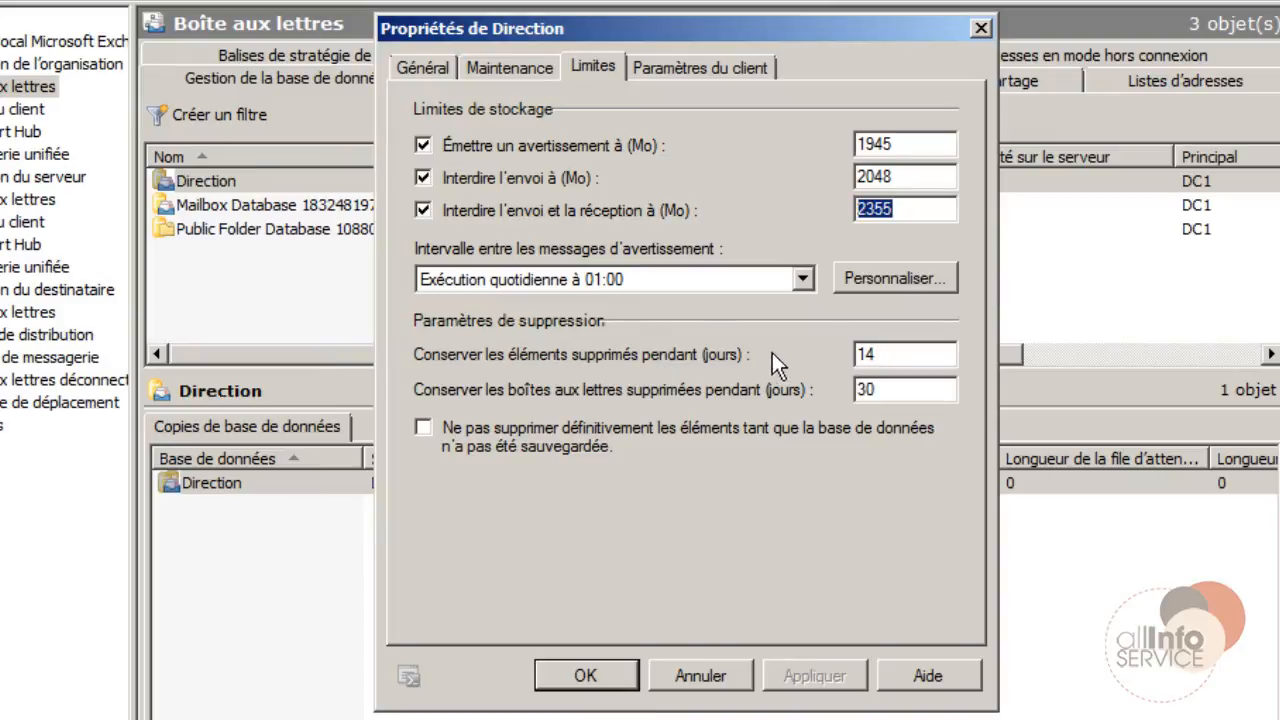
Examine the retention periods for deleted items and deleted mailboxes in the Direction database's limits
left_click_drag(888, 352, 730, 365)
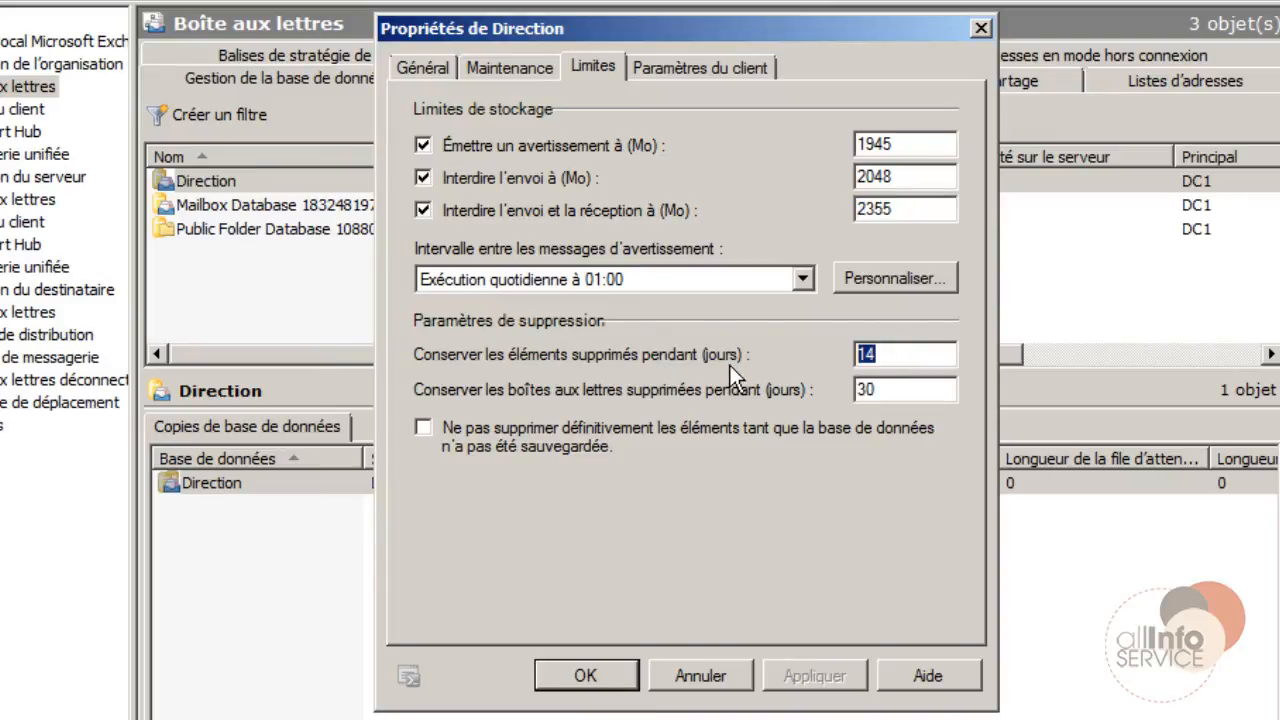
left_click(900, 393)
left_click_drag(900, 393, 759, 400)
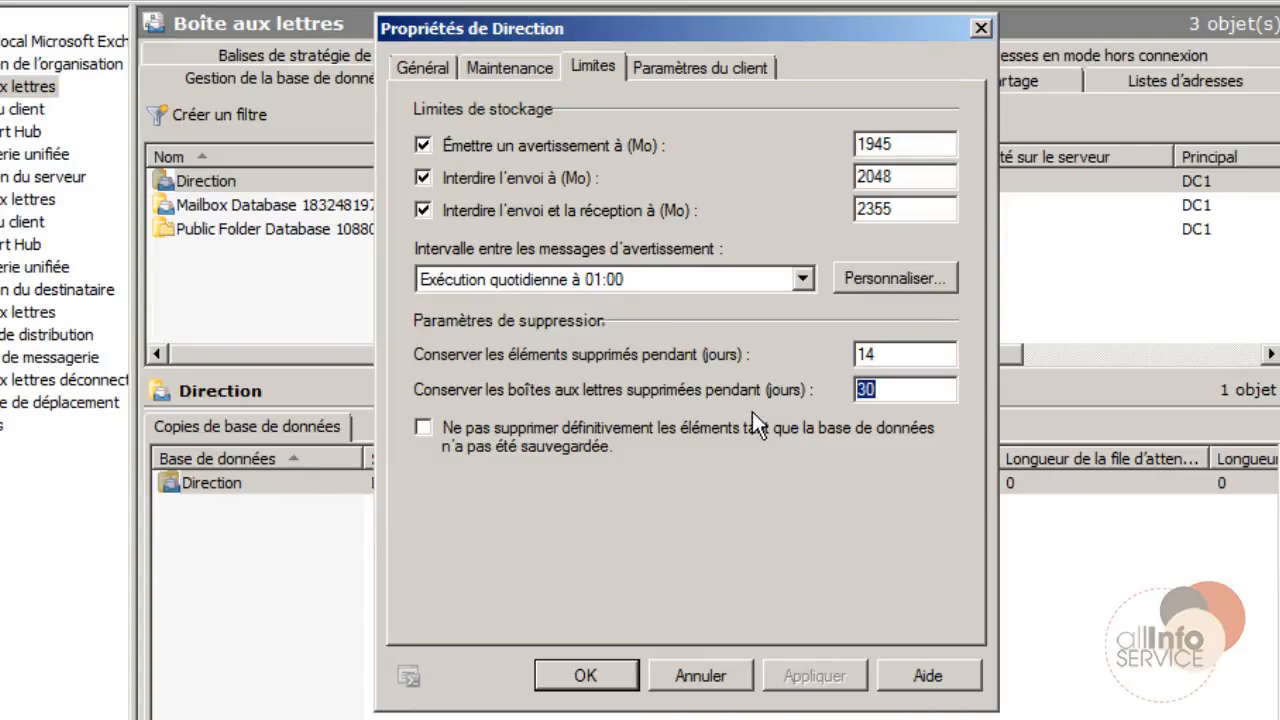
Check the Direction database's mount status and database file path in its general properties
left_click(432, 65)
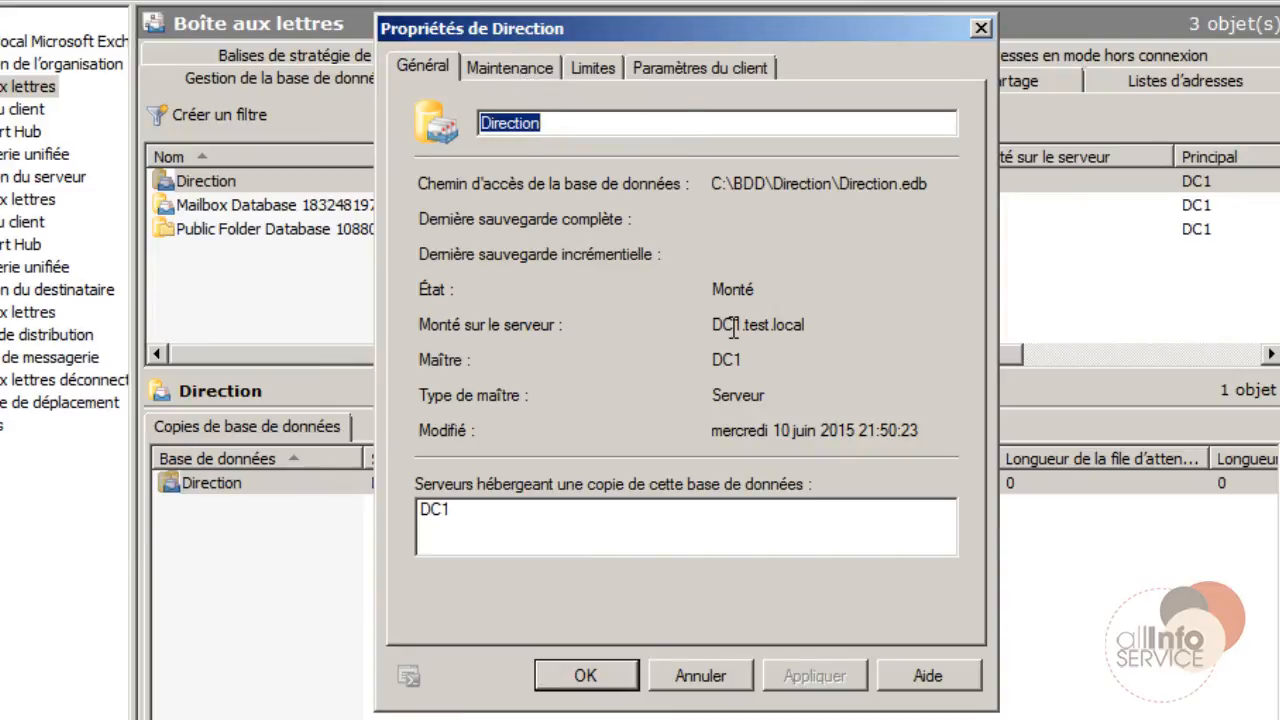
left_click_drag(722, 289, 752, 290)
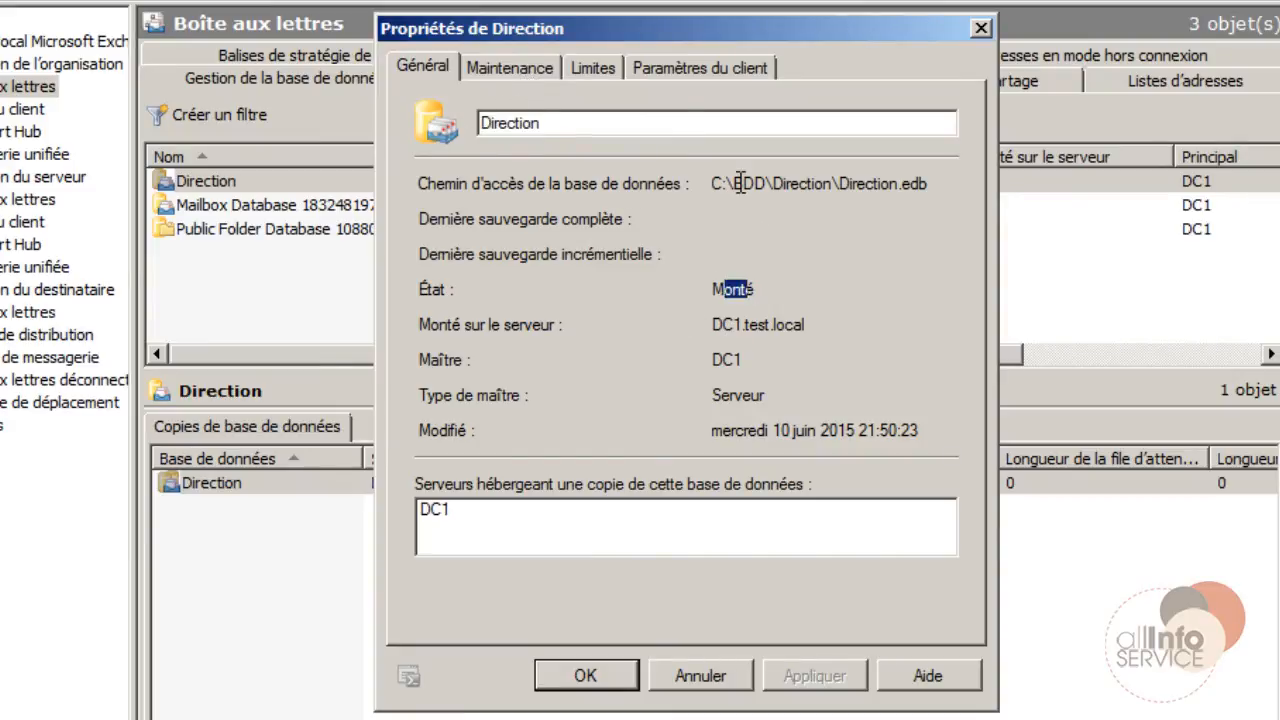
left_click_drag(734, 184, 928, 184)
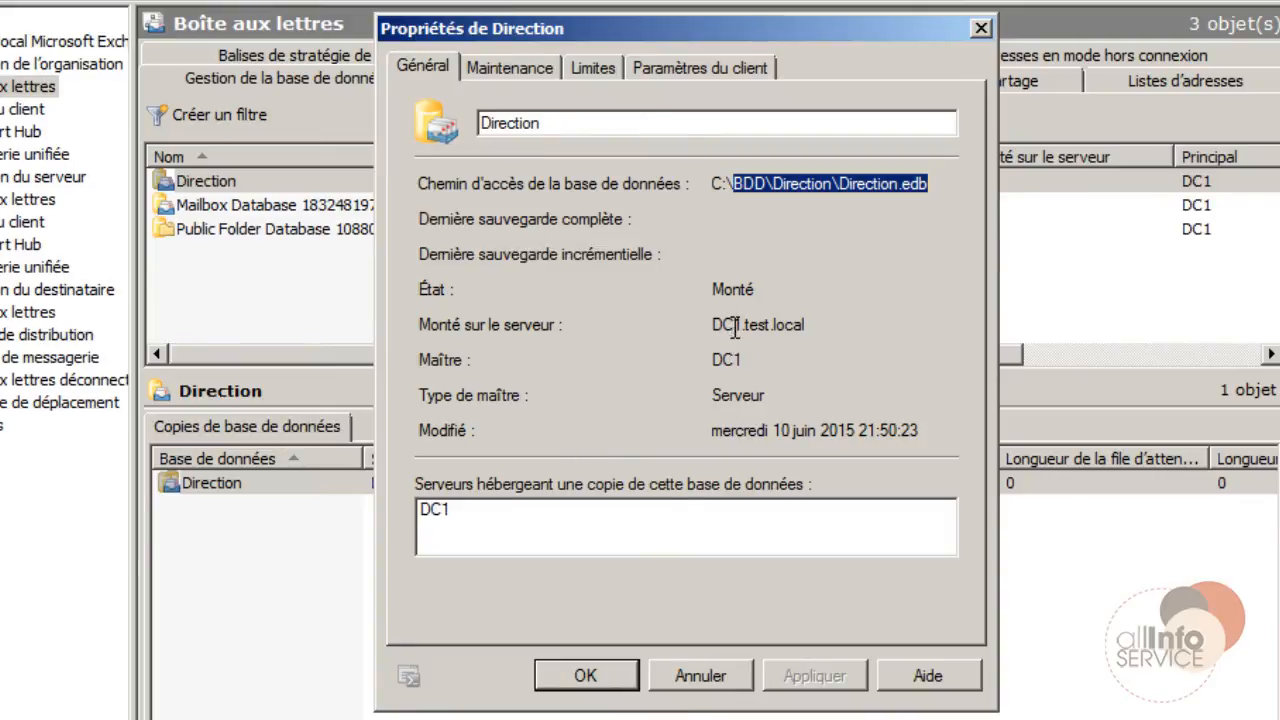
Examine the Direction database's maintenance settings and try enabling the journal recipient option without choosing a recipient
left_click(510, 67)
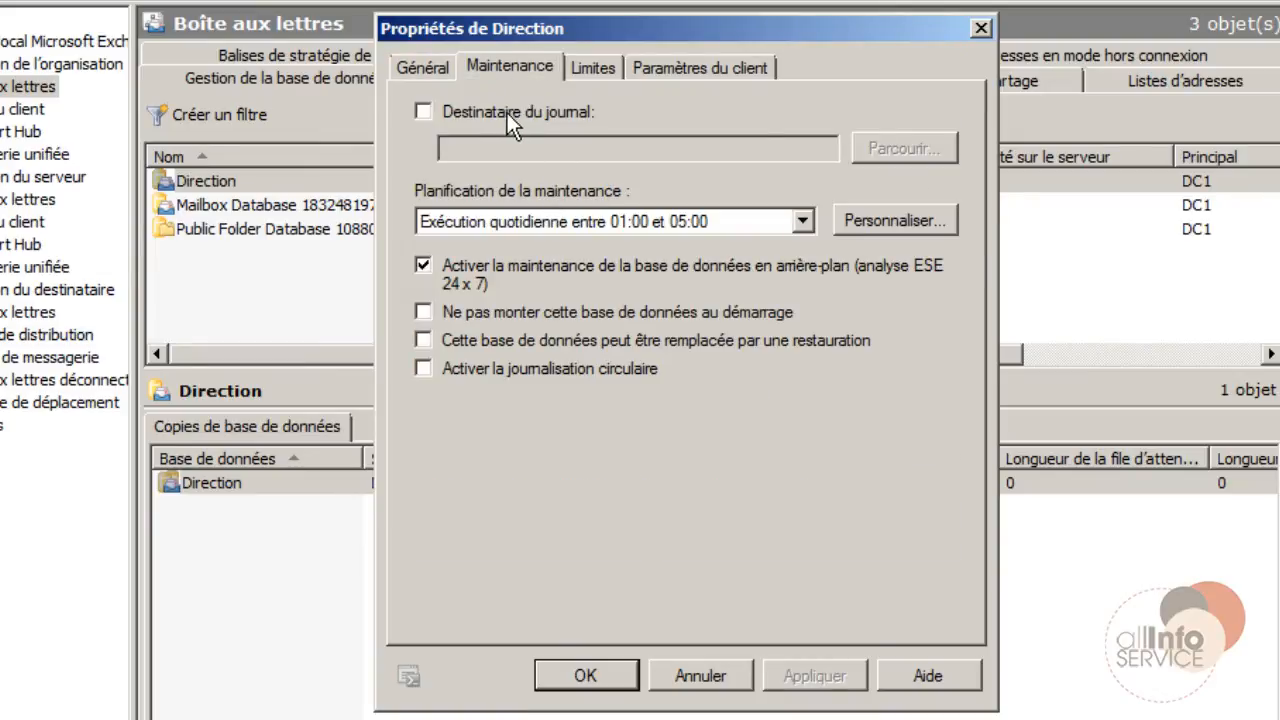
left_click(505, 112)
left_click(762, 146)
left_click(587, 74)
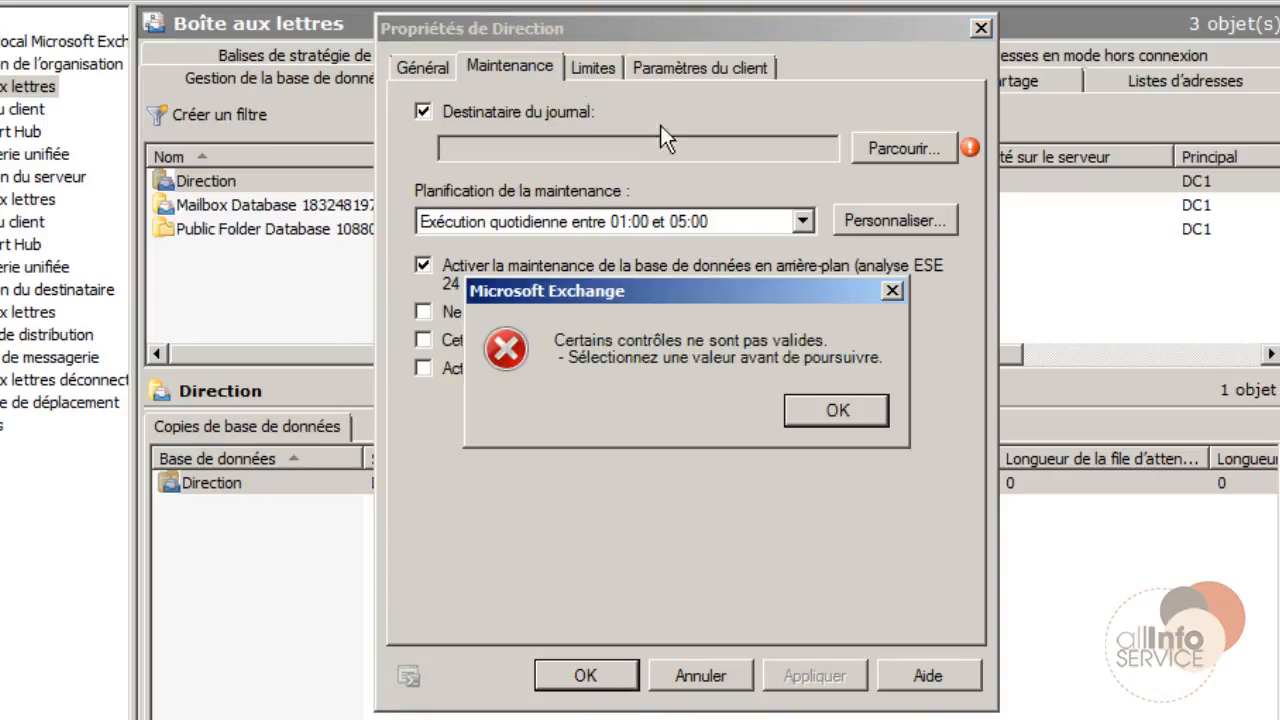
left_click(812, 412)
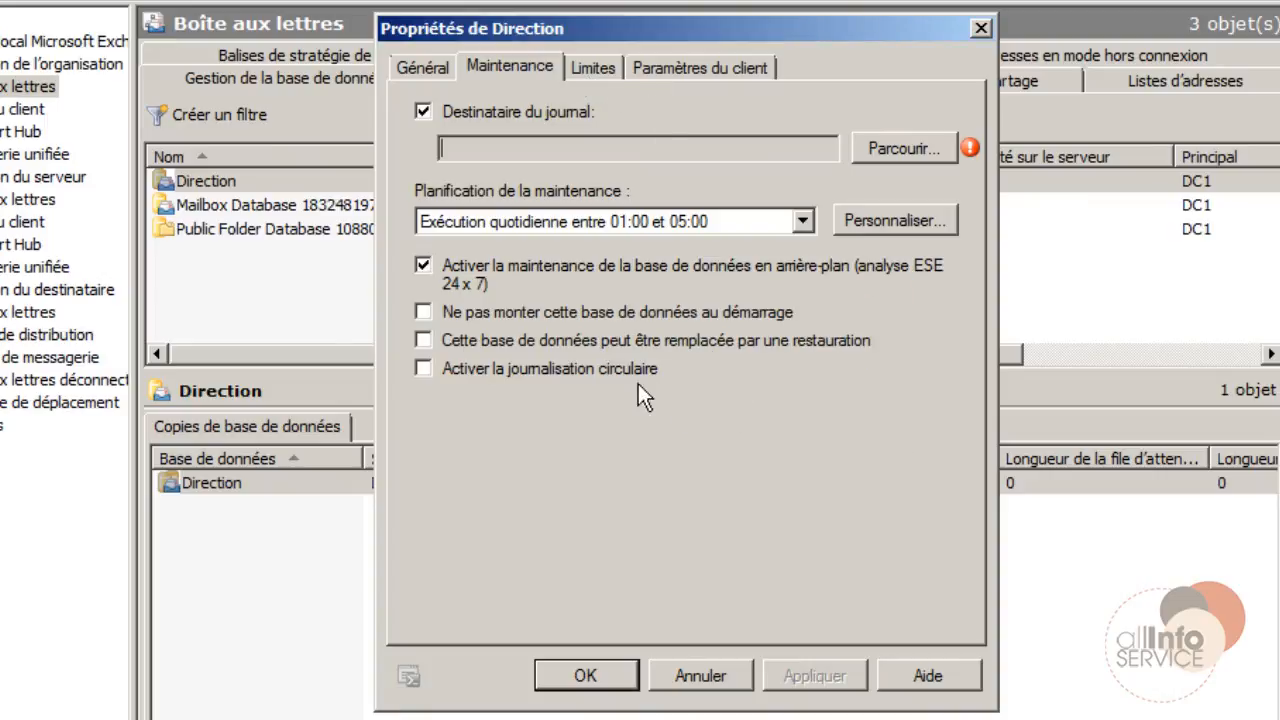
left_click(422, 112)
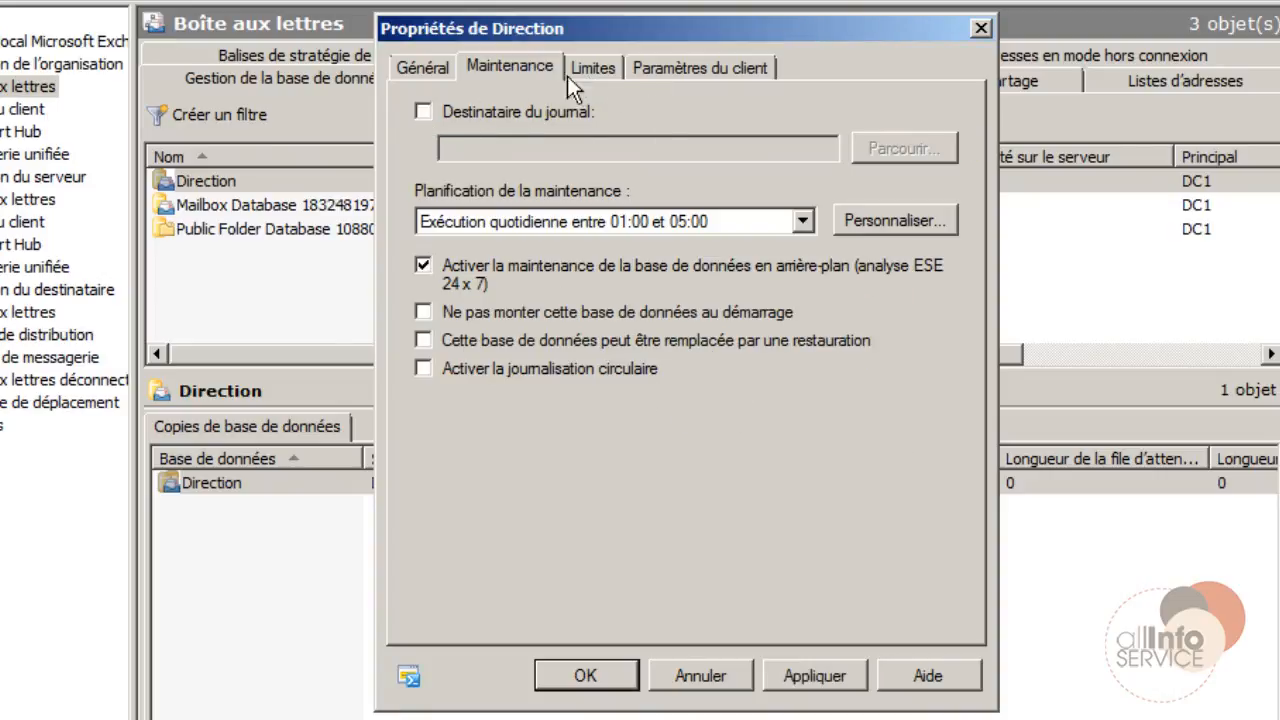
Recheck the Direction database's storage and deletion limits, and accept and close its properties
left_click(600, 66)
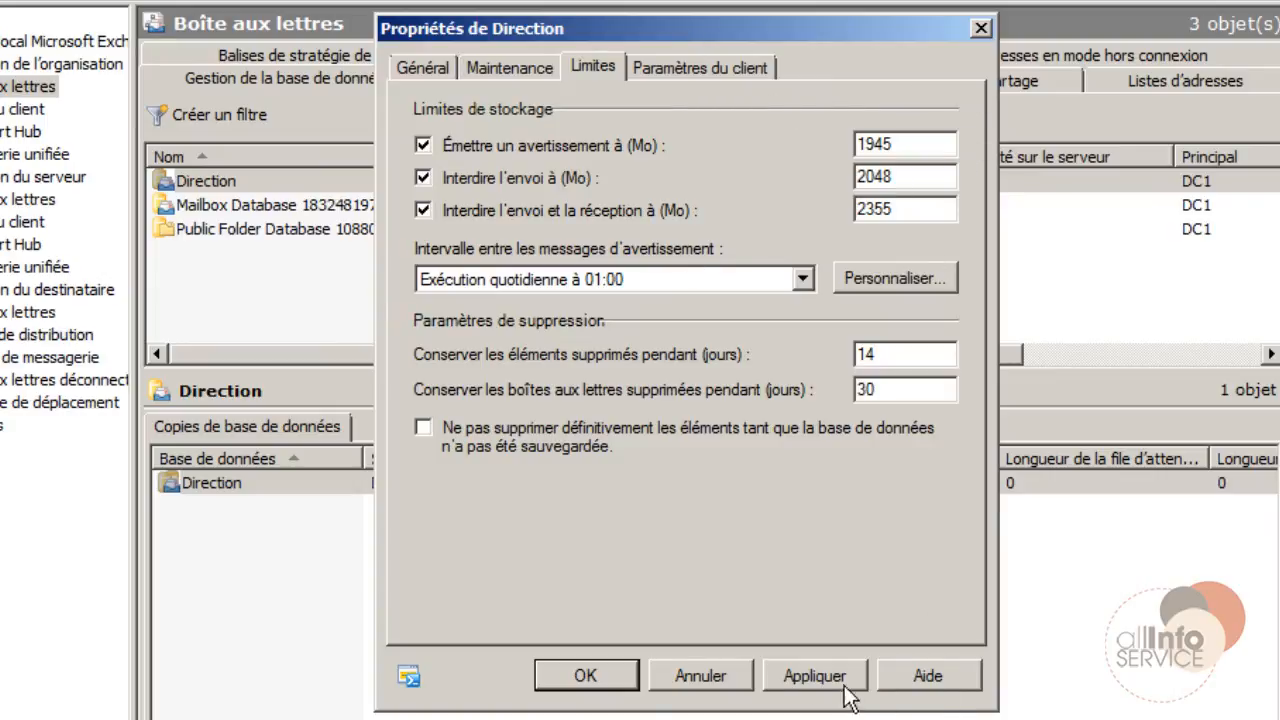
left_click(585, 675)
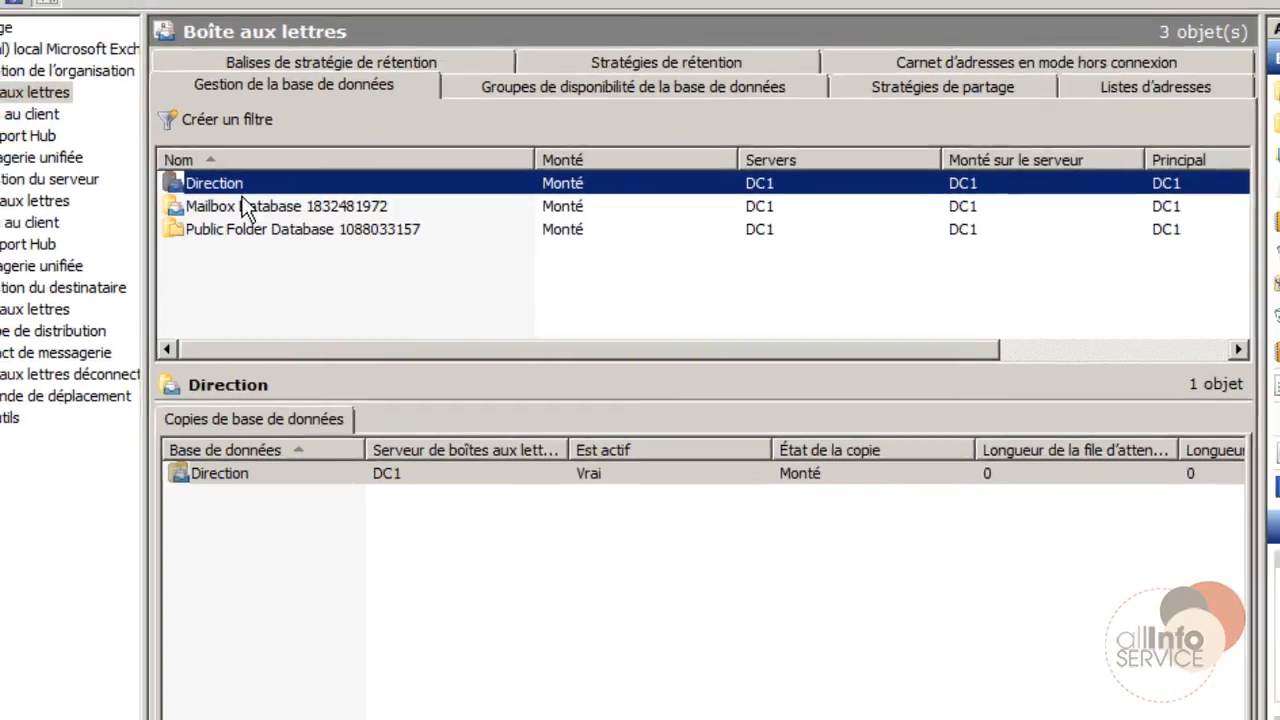